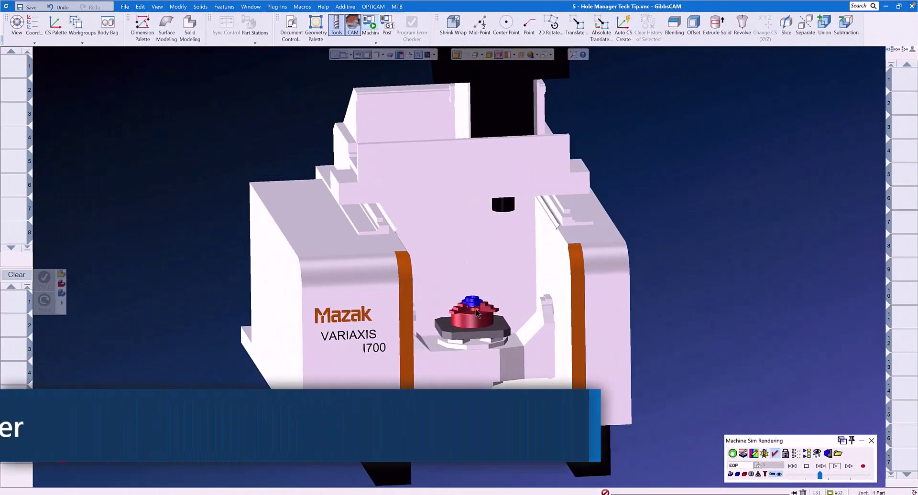
# Zoom the view and tilt the flange so its top holes and angled side hole show.
pyautogui.scroll(5, 477, 308)
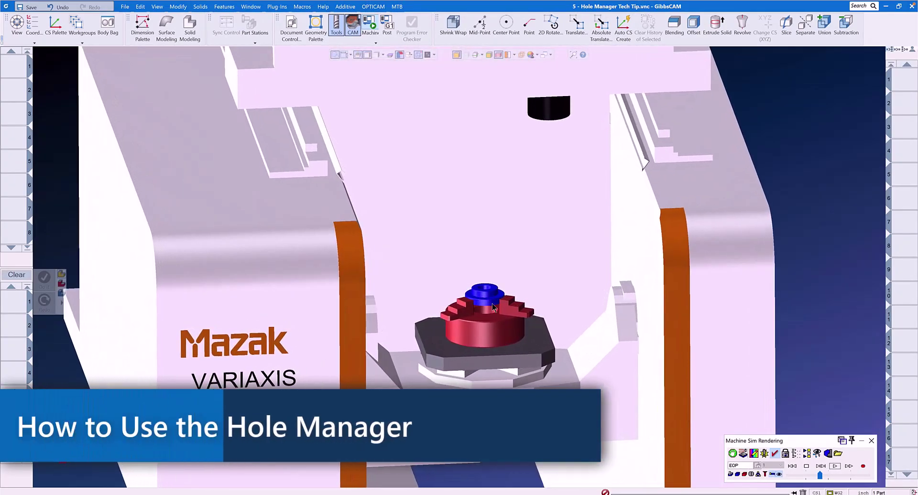
pyautogui.scroll(-4, 493, 307)
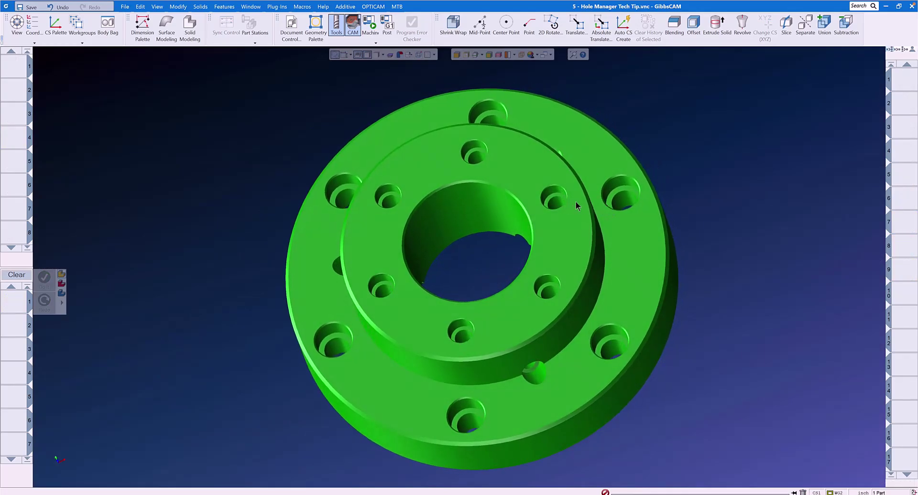
pyautogui.moveTo(628, 194); pyautogui.dragTo(557, 252, button='middle')
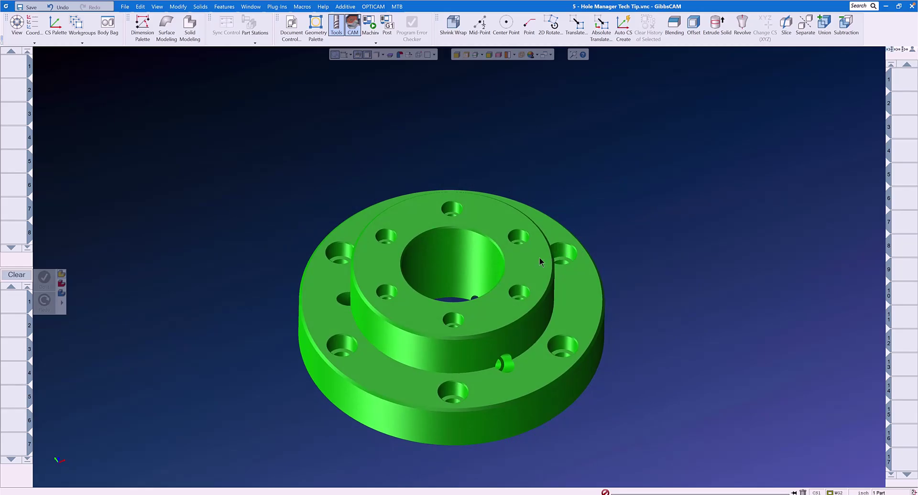
# Select the flange and run AFR in Hole Manager to recognise all its holes.
pyautogui.click(540, 261)
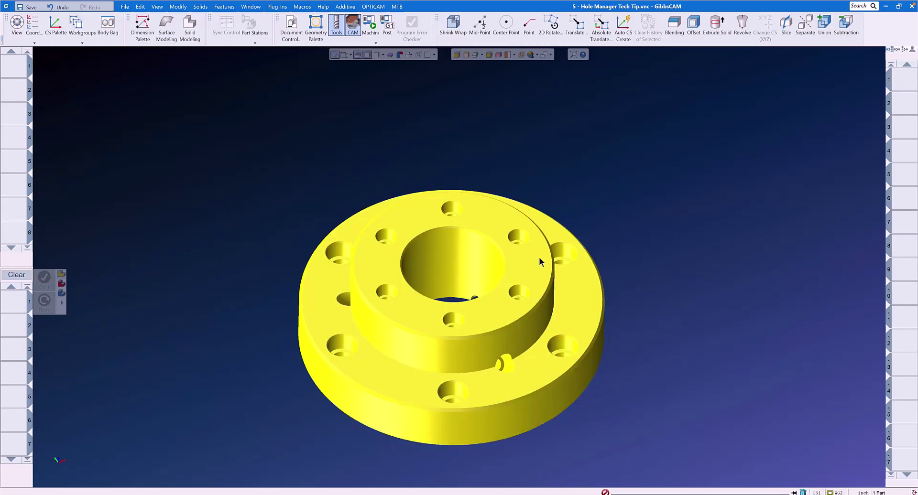
pyautogui.click(224, 7)
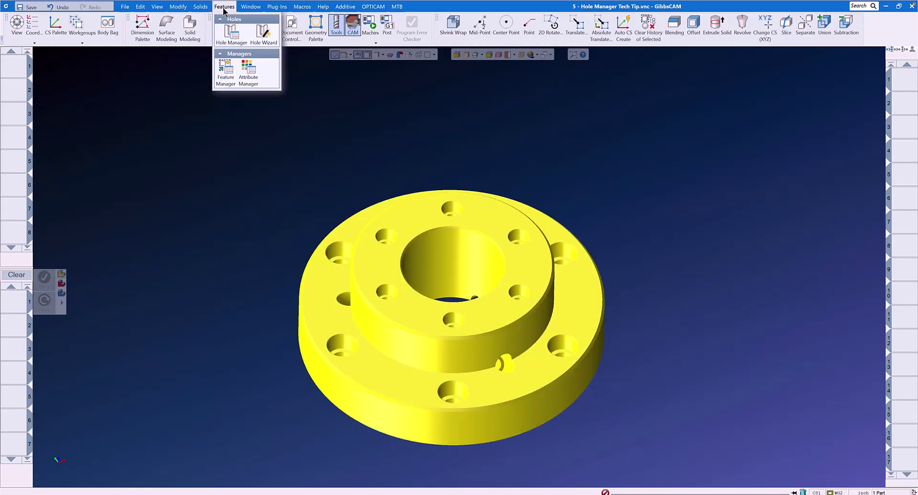
pyautogui.click(230, 37)
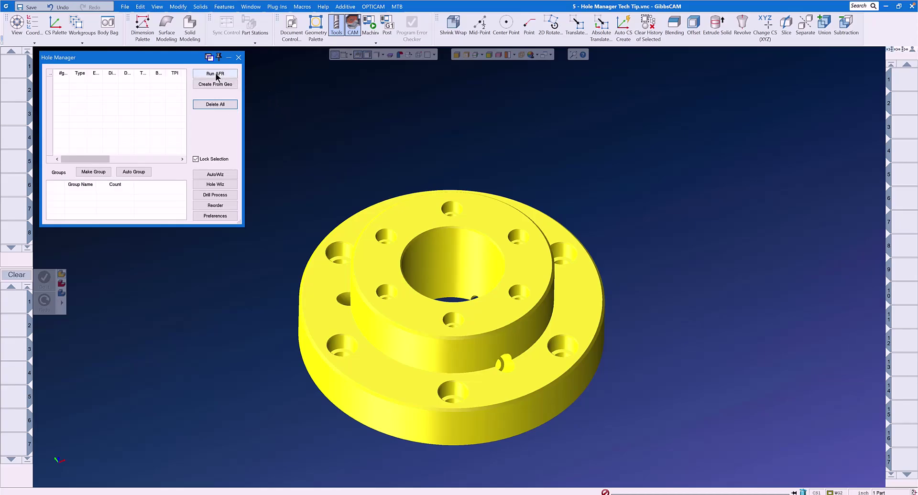
pyautogui.click(216, 75)
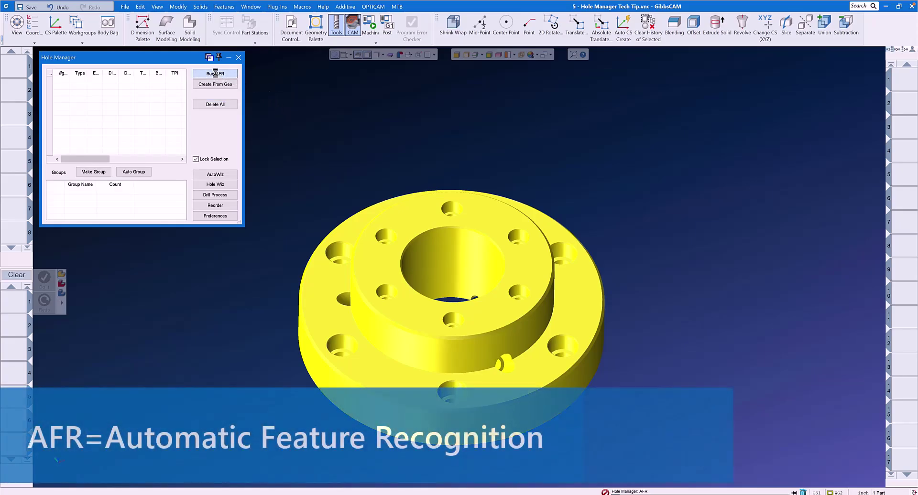
pyautogui.click(322, 119)
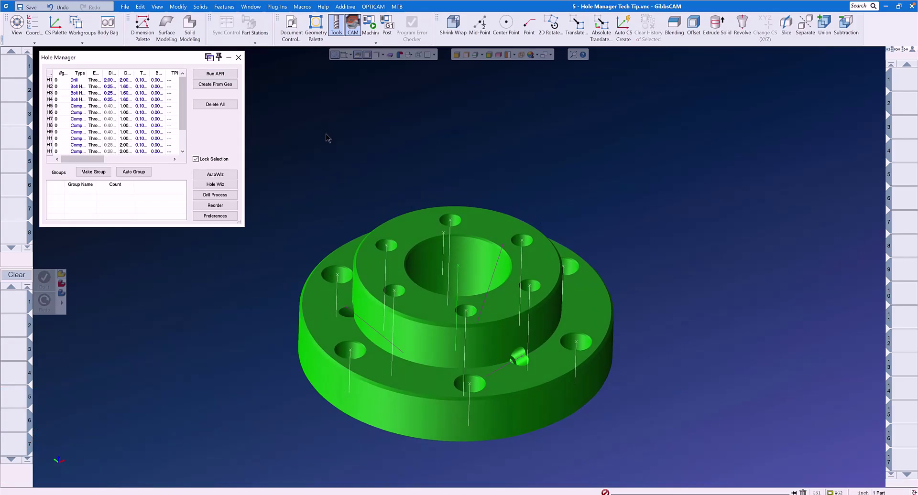
# Auto Group the recognised holes and review the six-hole Groups 5 and 6.
pyautogui.click(133, 171)
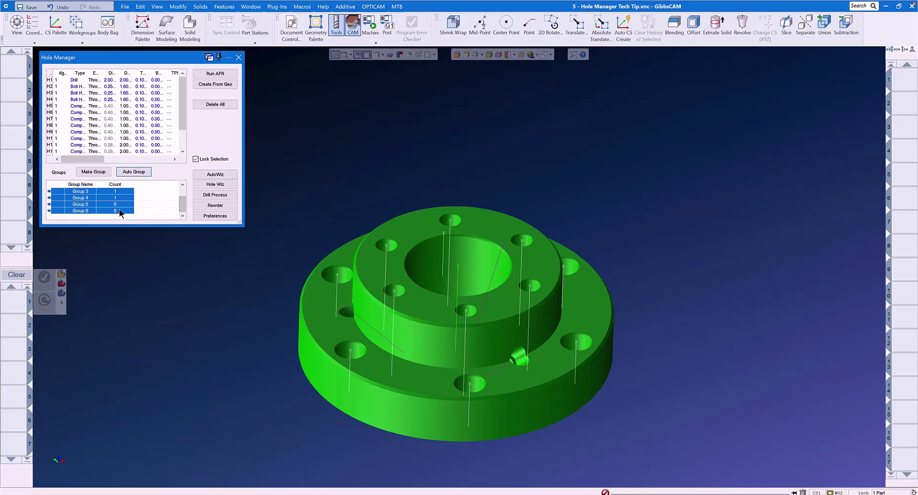
pyautogui.click(119, 209)
pyautogui.click(119, 204)
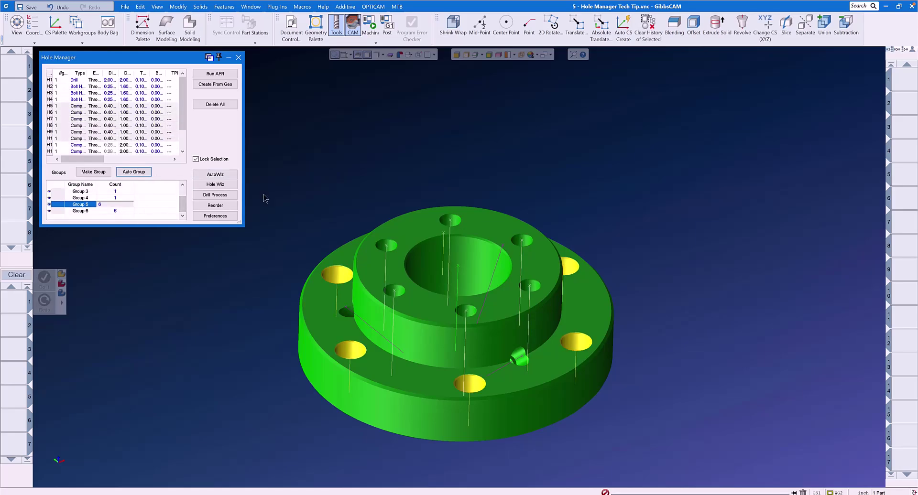
pyautogui.click(326, 179)
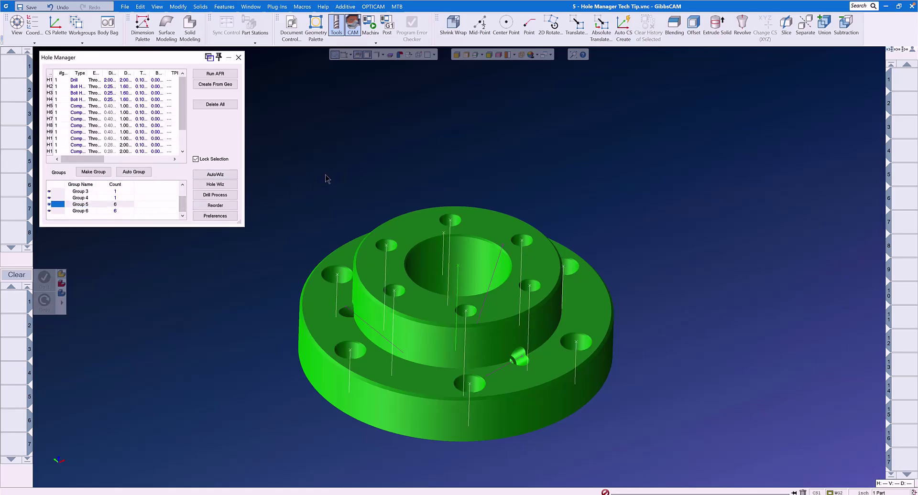
pyautogui.click(470, 388)
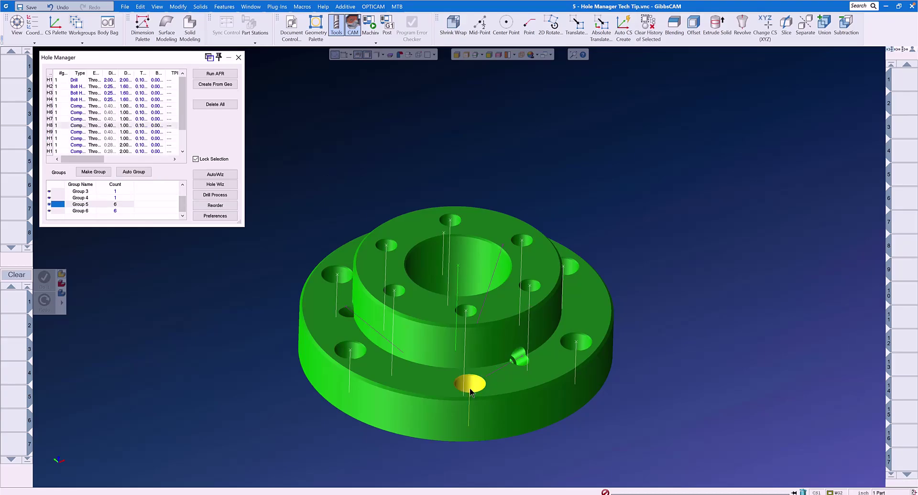
pyautogui.rightClick(471, 390)
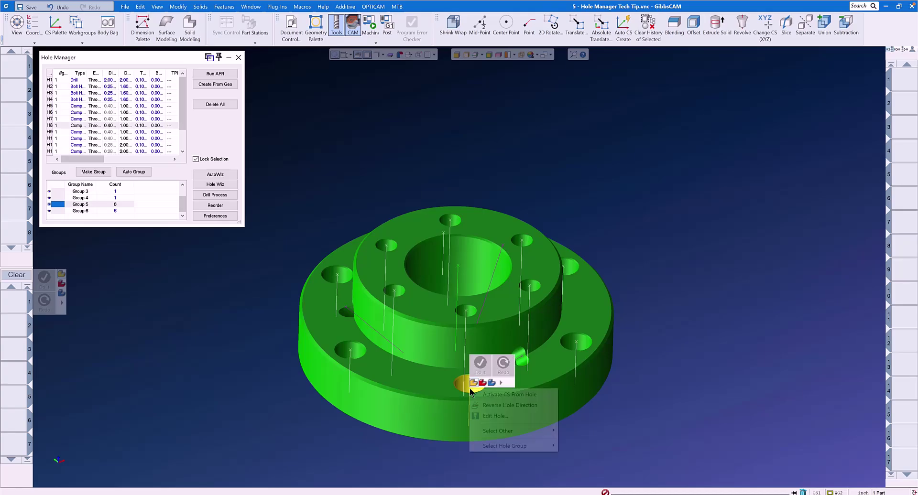
pyautogui.click(490, 416)
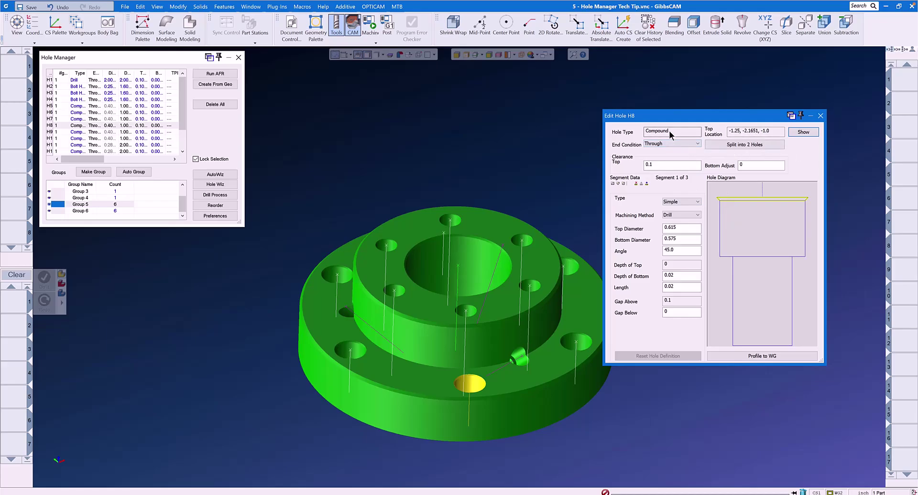
pyautogui.click(761, 230)
pyautogui.click(756, 268)
pyautogui.click(761, 229)
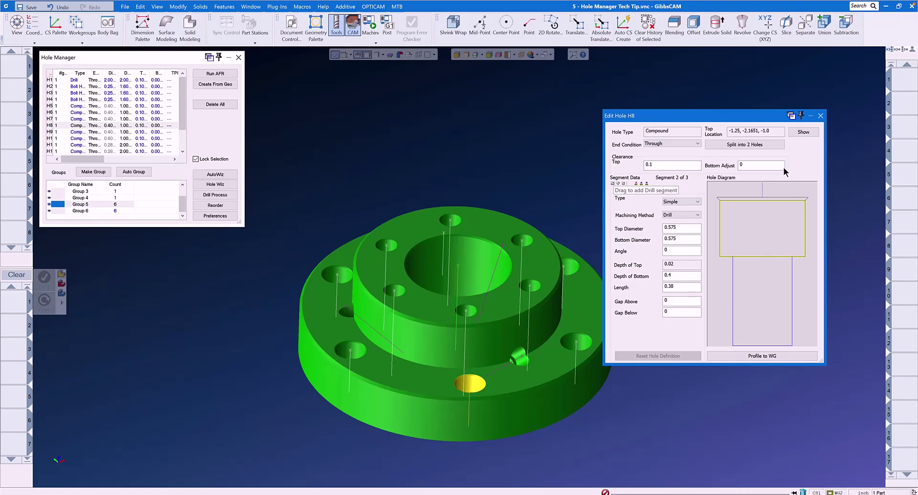
pyautogui.click(819, 116)
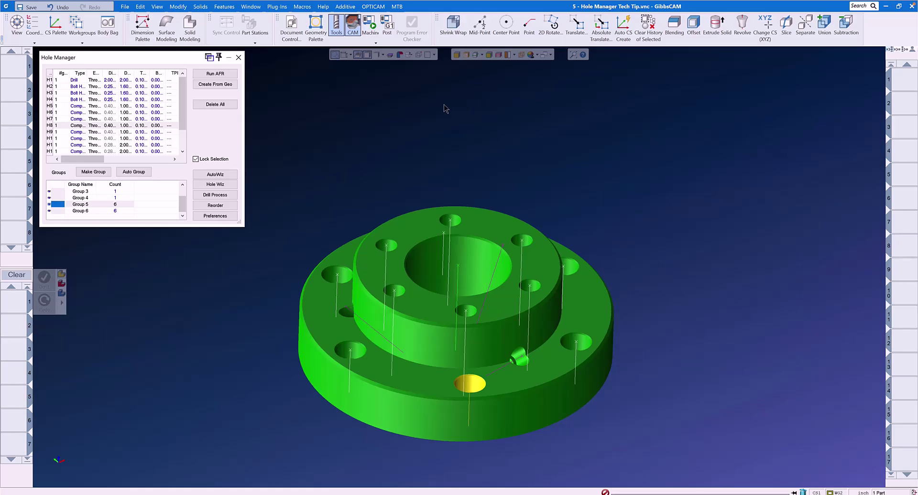
# Open the Hole Manager Tech Tip Tools.tlst tool list file.
pyautogui.rightClick(17, 70)
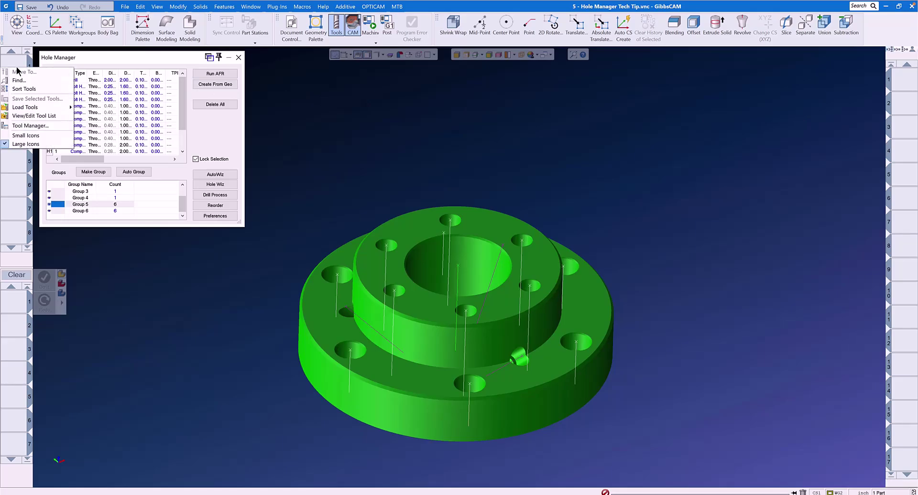
pyautogui.click(27, 117)
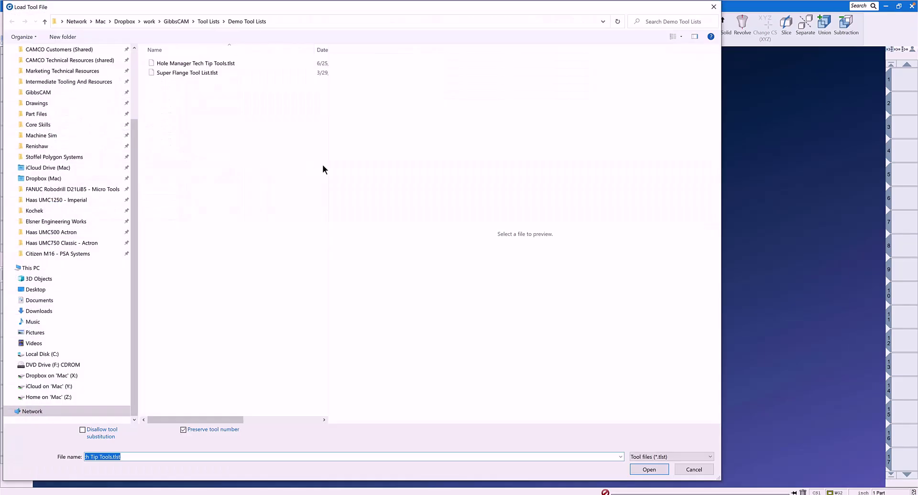
pyautogui.click(227, 64)
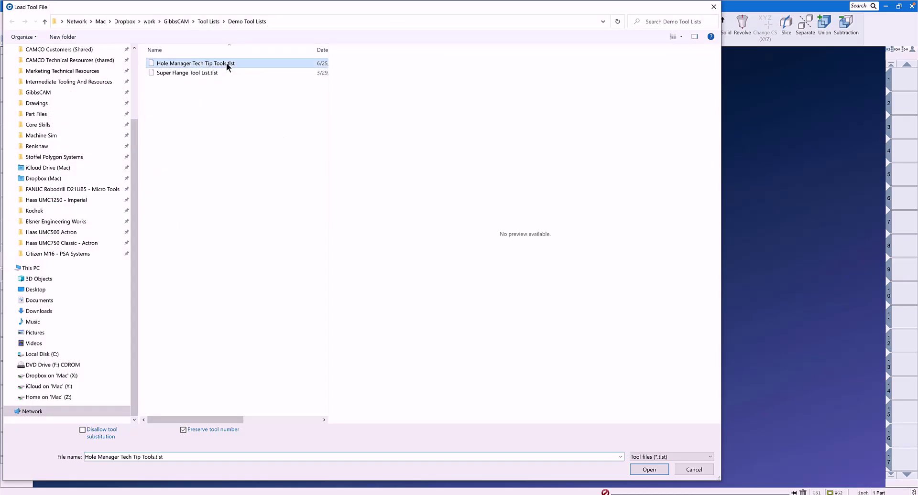
pyautogui.click(648, 469)
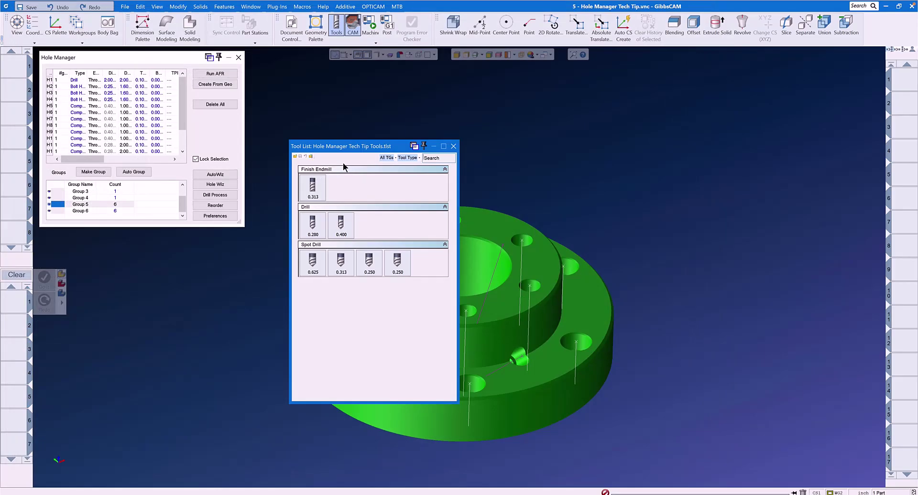
# Import all eight listed tools into the part and close the Tool List.
pyautogui.rightClick(314, 185)
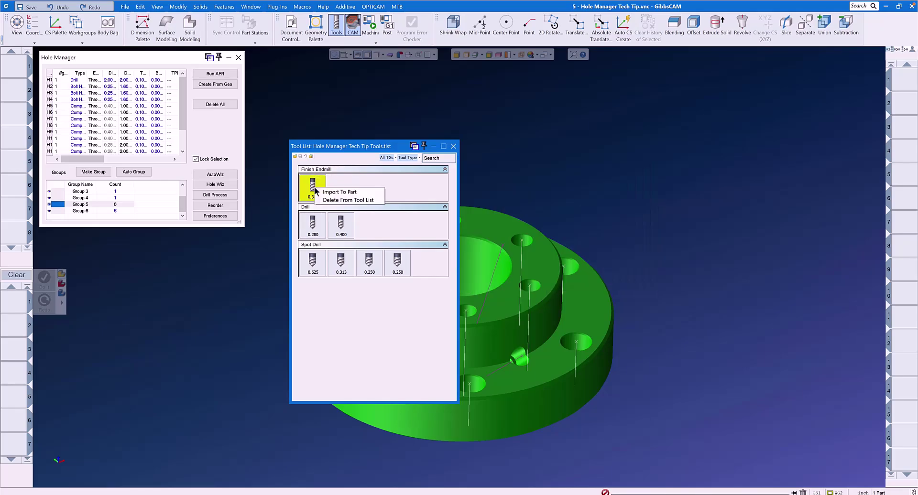
pyautogui.click(324, 160)
pyautogui.click(310, 157)
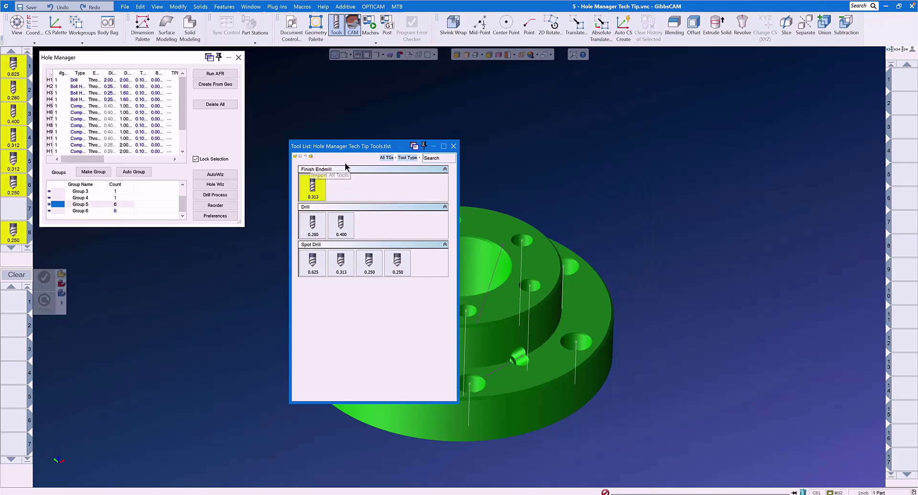
pyautogui.click(452, 147)
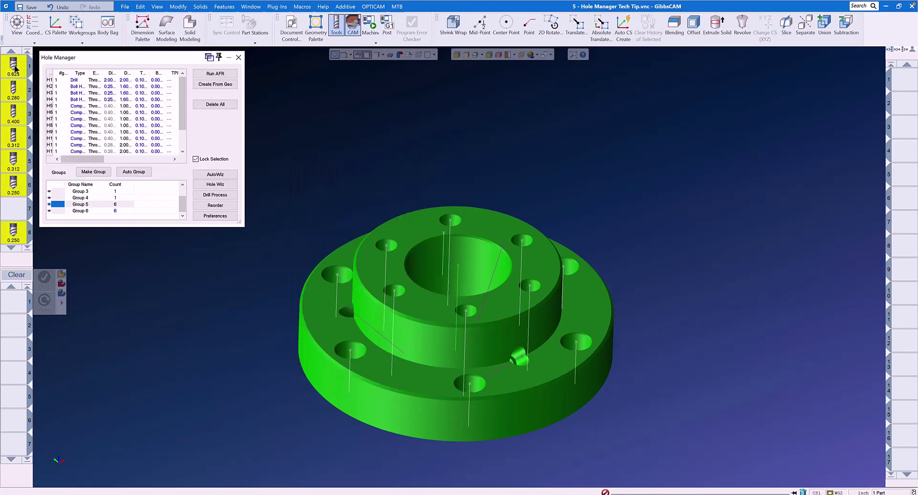
# Create a Holes process using tool 1, the 0.625 spot drill.
pyautogui.doubleClick(14, 66)
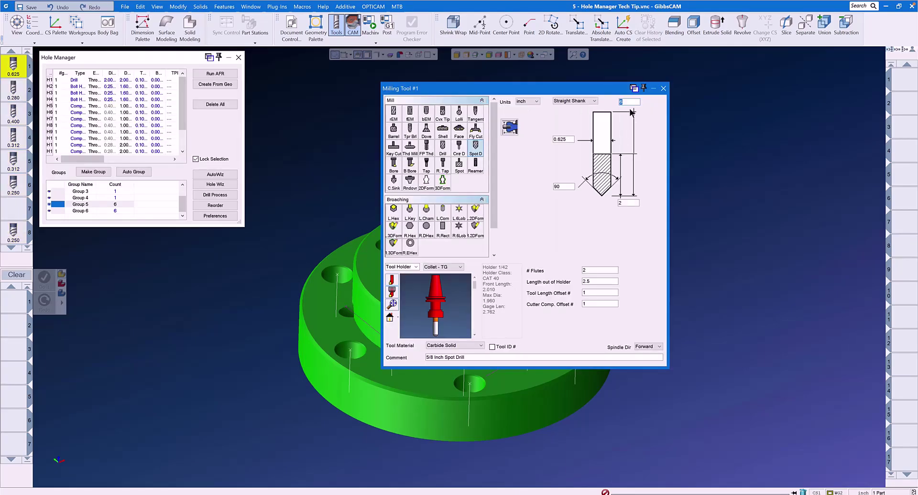
pyautogui.click(663, 89)
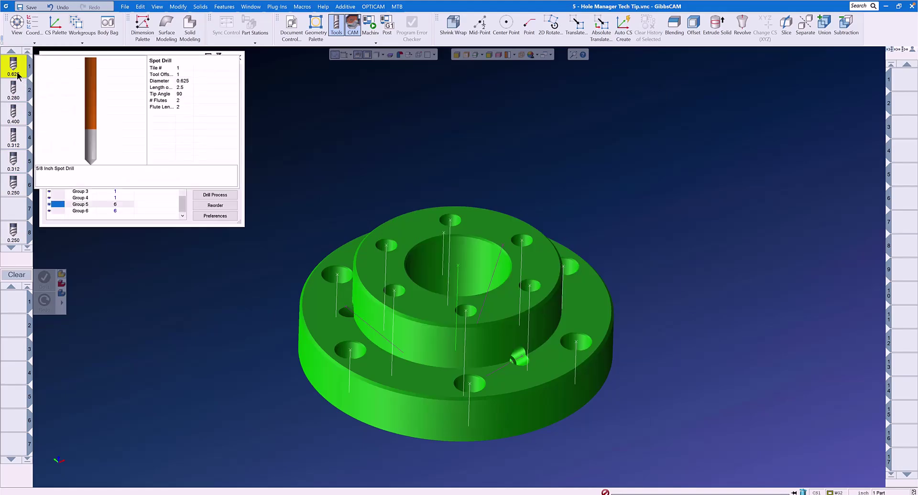
pyautogui.moveTo(14, 66); pyautogui.dragTo(14, 303)
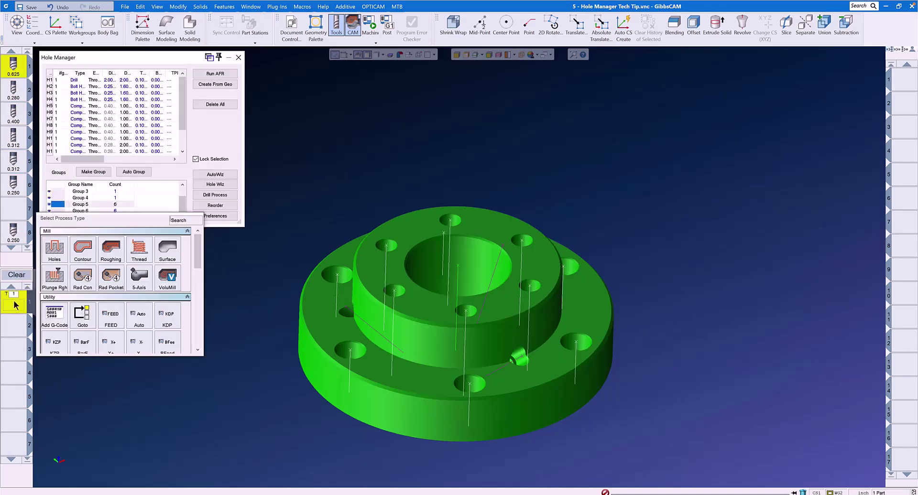
pyautogui.click(54, 258)
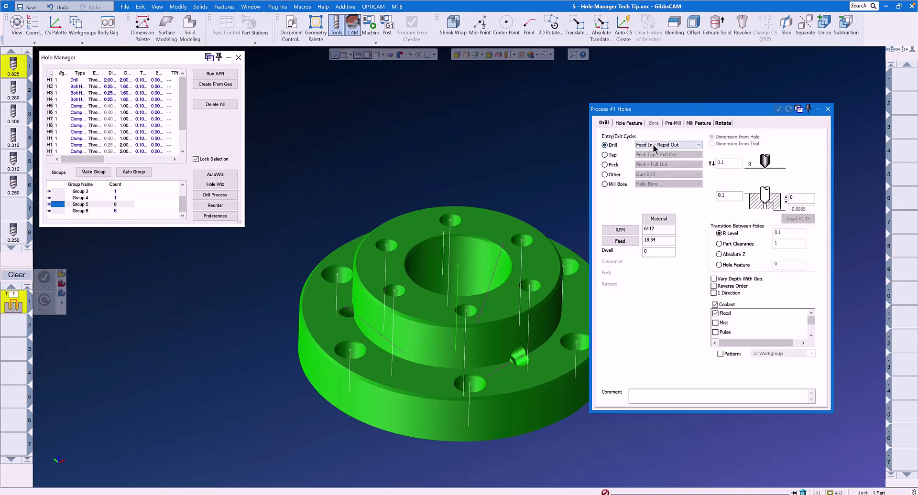
# Calculate speed and feed from material data: 917 RPM and 2.75 feed.
pyautogui.click(659, 219)
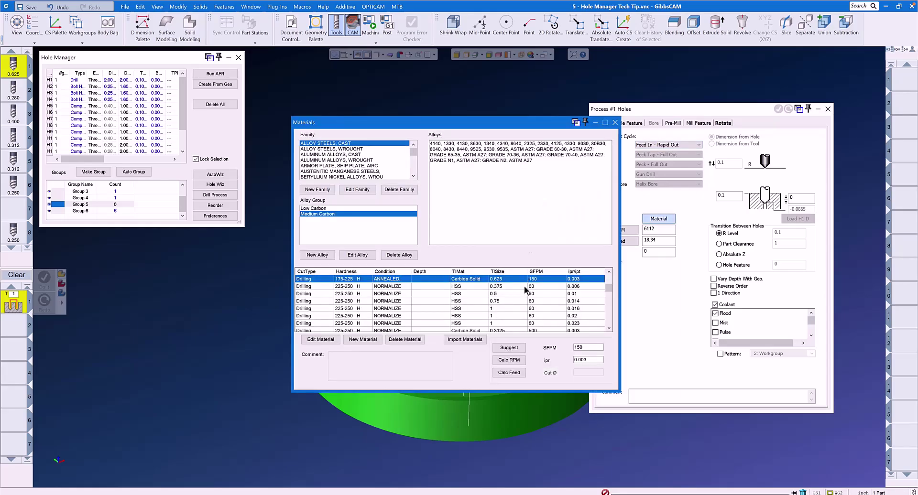
pyautogui.click(508, 360)
pyautogui.click(509, 373)
pyautogui.click(614, 122)
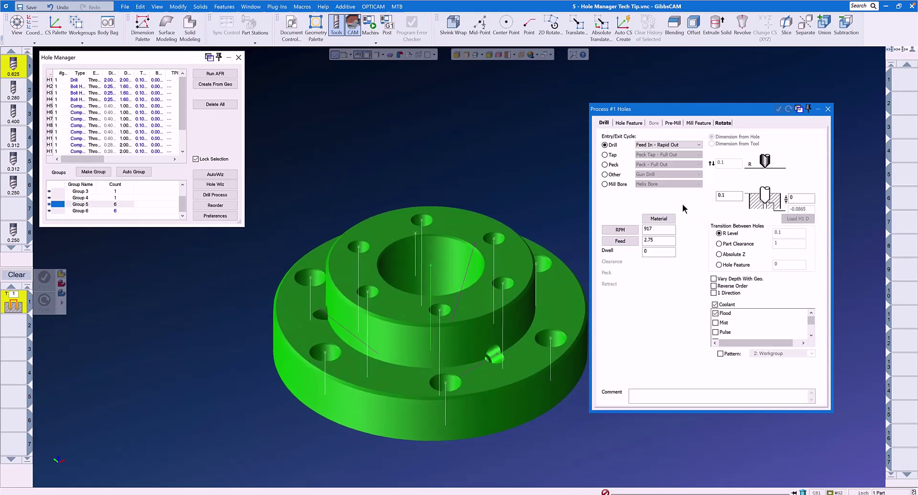
# Set Top Surface Z to Top of Hole, depth to Chamfer with tool-tip adjustment, Mach. CS From Hole Feature.
pyautogui.click(628, 123)
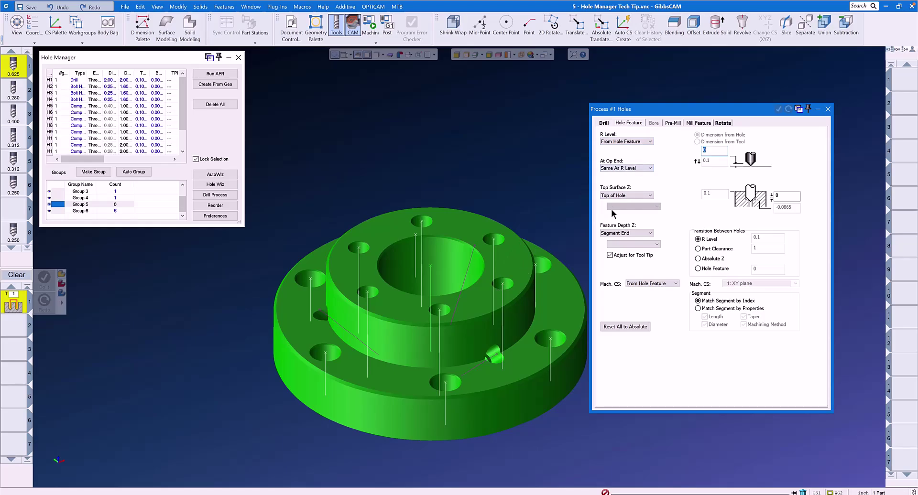
pyautogui.click(648, 196)
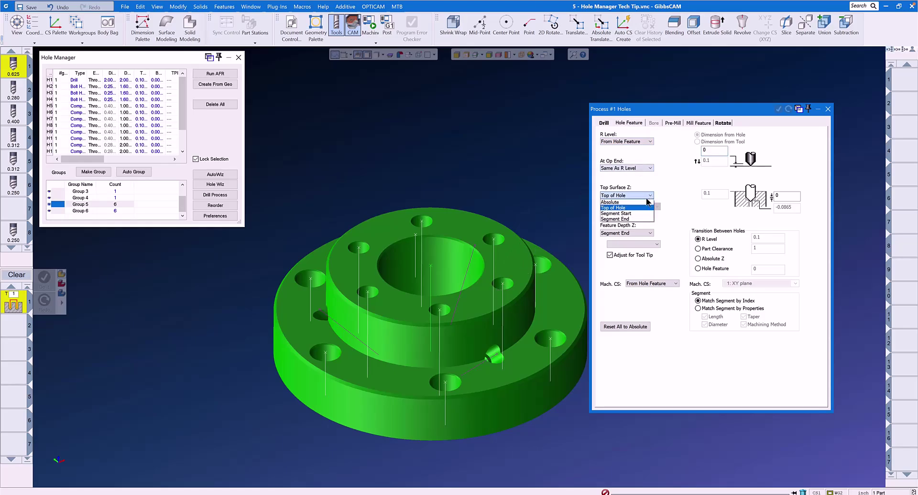
pyautogui.click(628, 208)
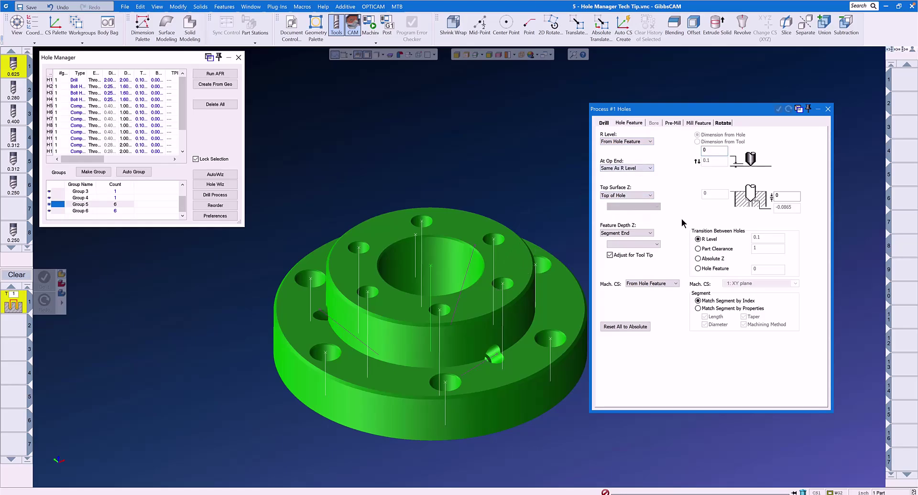
pyautogui.click(650, 234)
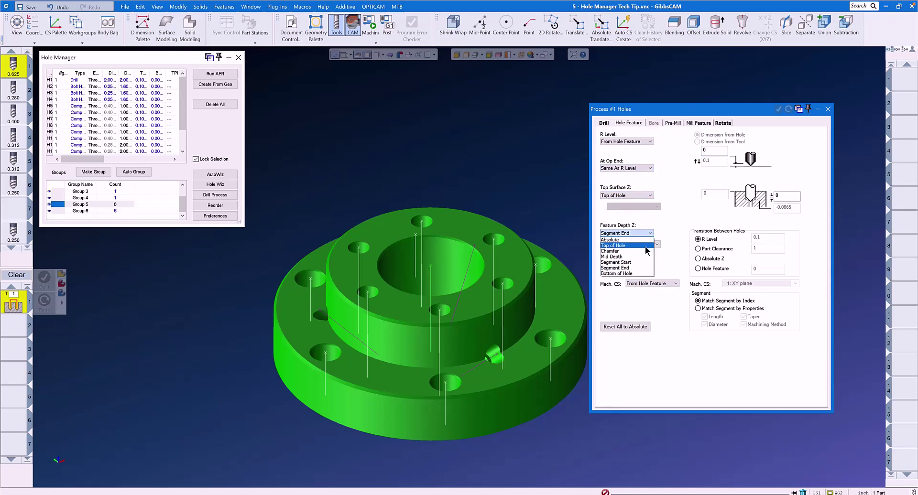
pyautogui.click(642, 252)
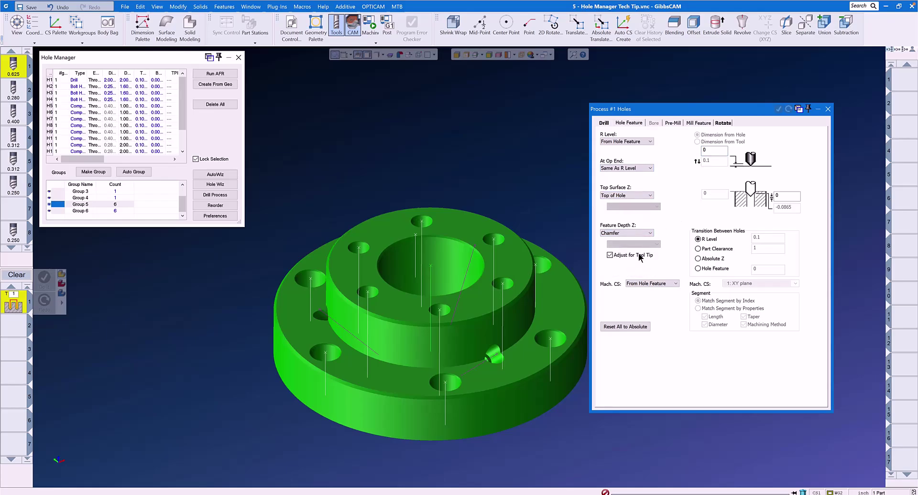
pyautogui.click(610, 256)
pyautogui.click(651, 285)
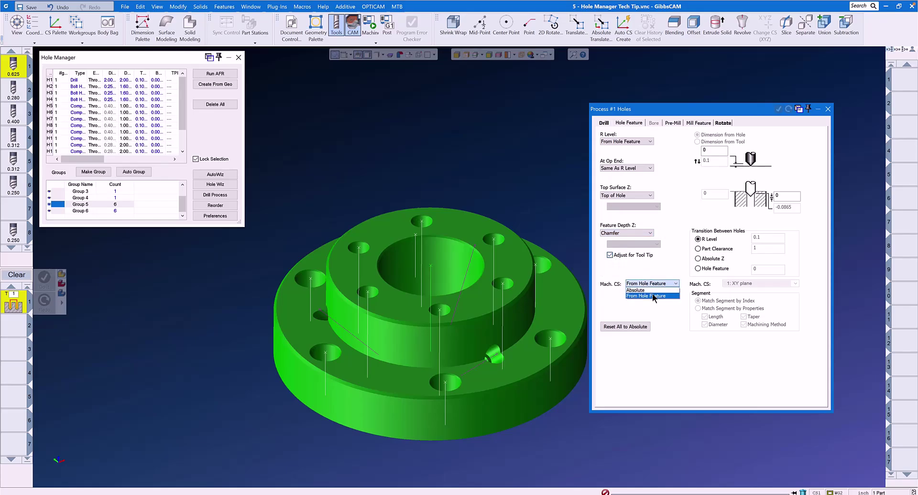
pyautogui.click(653, 297)
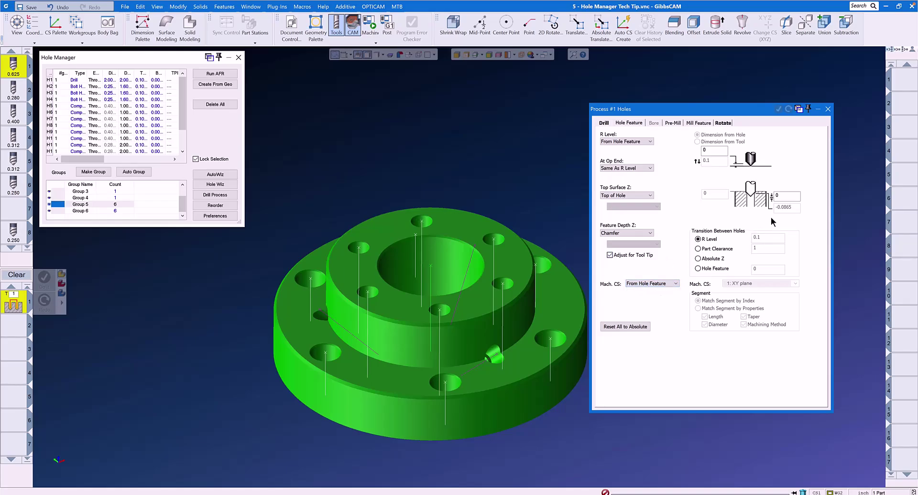
pyautogui.click(783, 196)
# Generate a spot-drill hole process for Group 5, the outer ring of six holes.
pyautogui.click(724, 123)
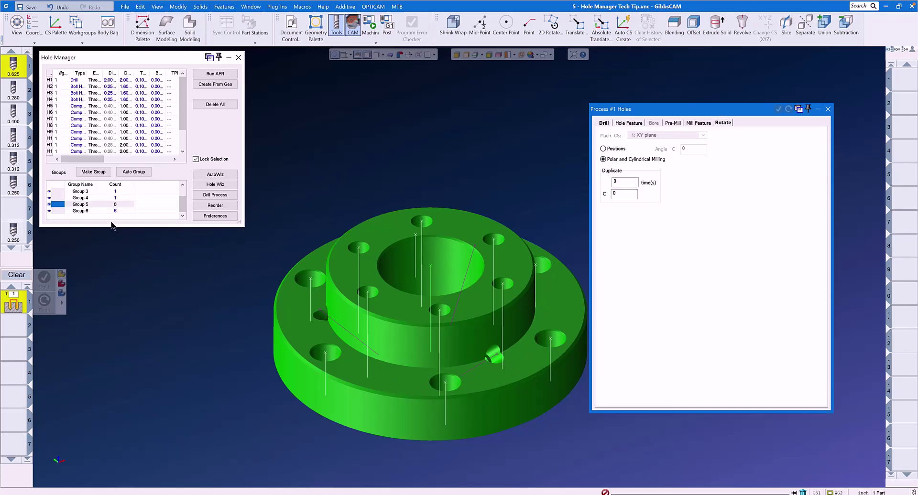
pyautogui.click(96, 203)
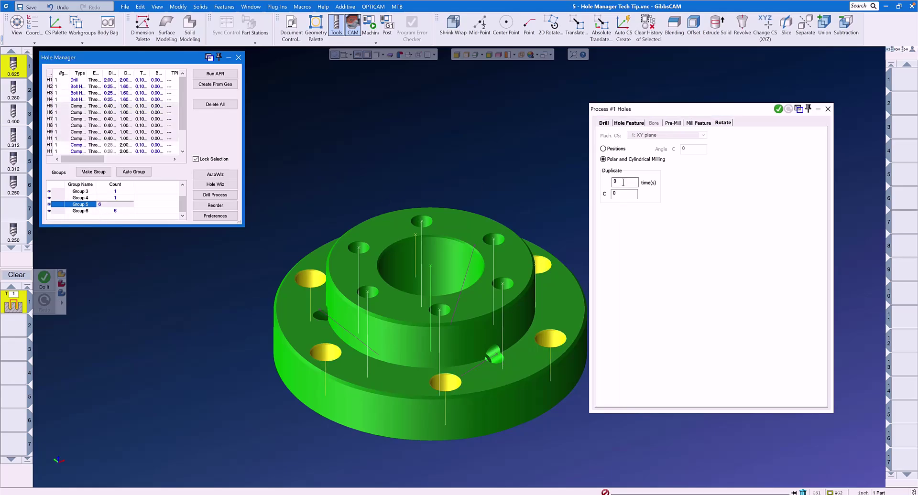
pyautogui.click(777, 109)
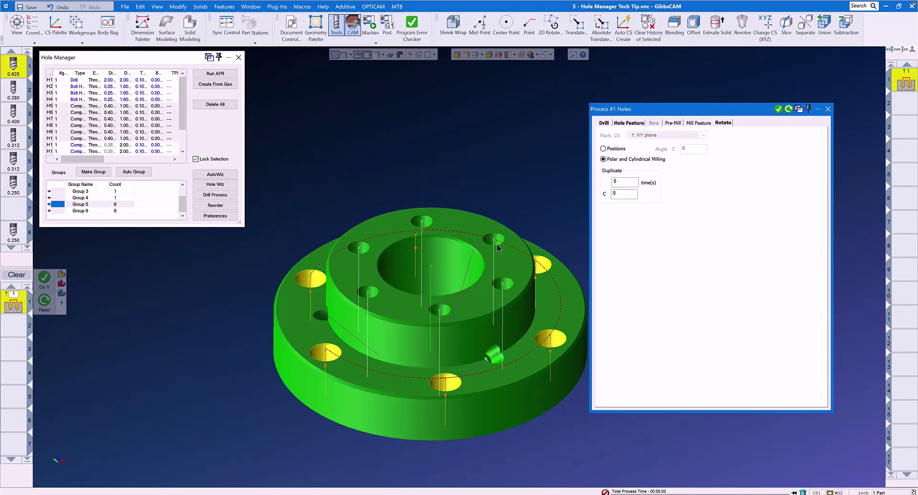
# Generate a second spot-drill process for Group 6, the inner ring of six holes.
pyautogui.click(88, 213)
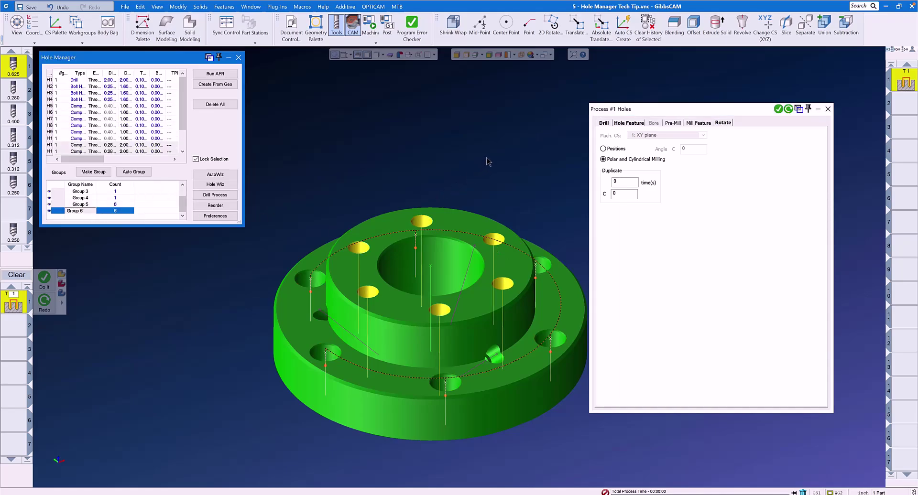
pyautogui.click(633, 123)
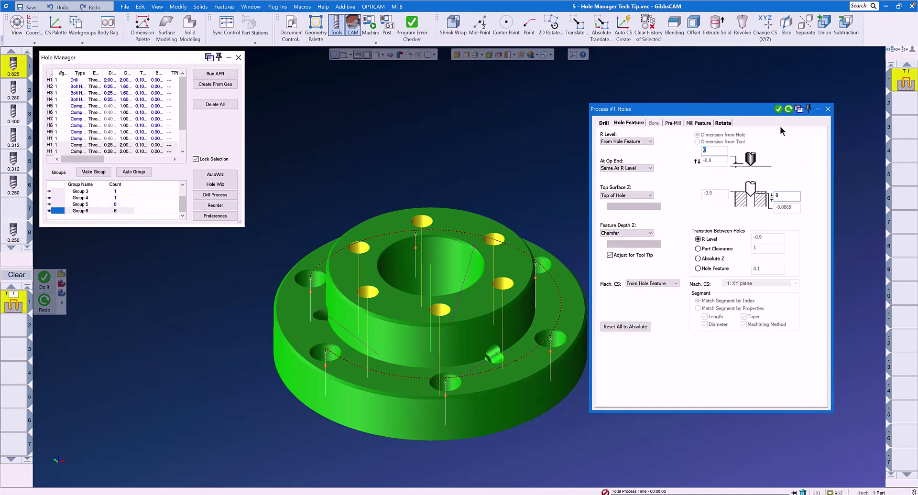
pyautogui.click(778, 110)
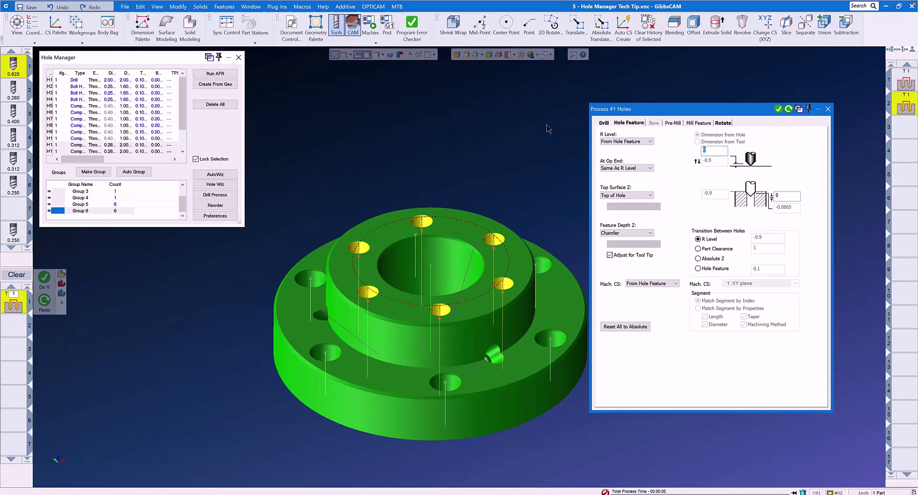
# Run the spot drilling in Mazak VARIAXIS machine simulation to the end, then close it.
pyautogui.click(827, 109)
pyautogui.click(371, 27)
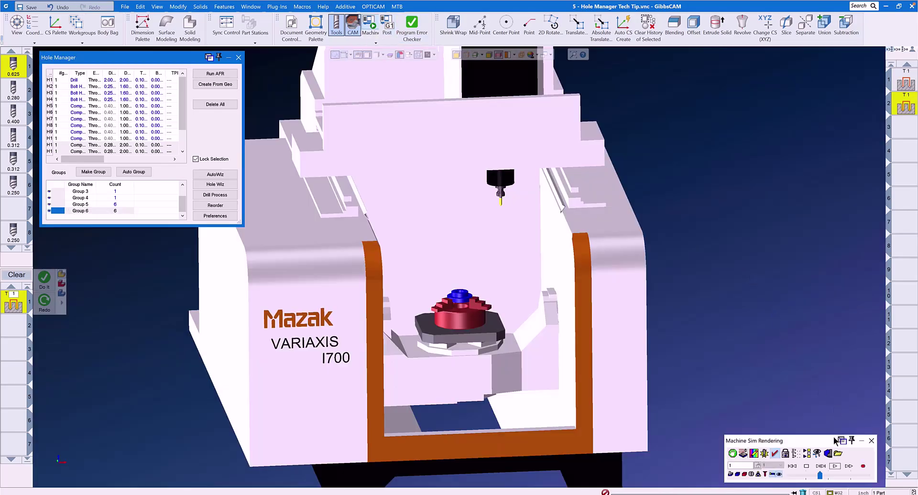
pyautogui.click(834, 466)
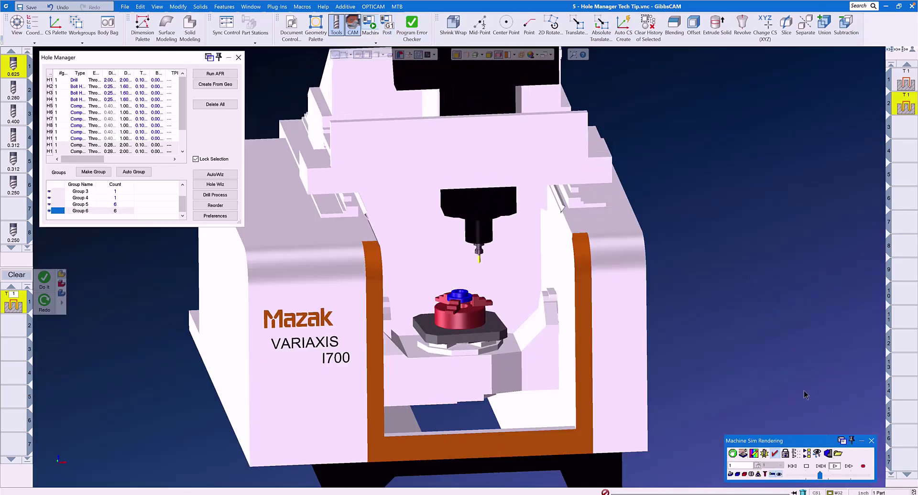
pyautogui.scroll(3, 468, 298)
pyautogui.scroll(3, 468, 298)
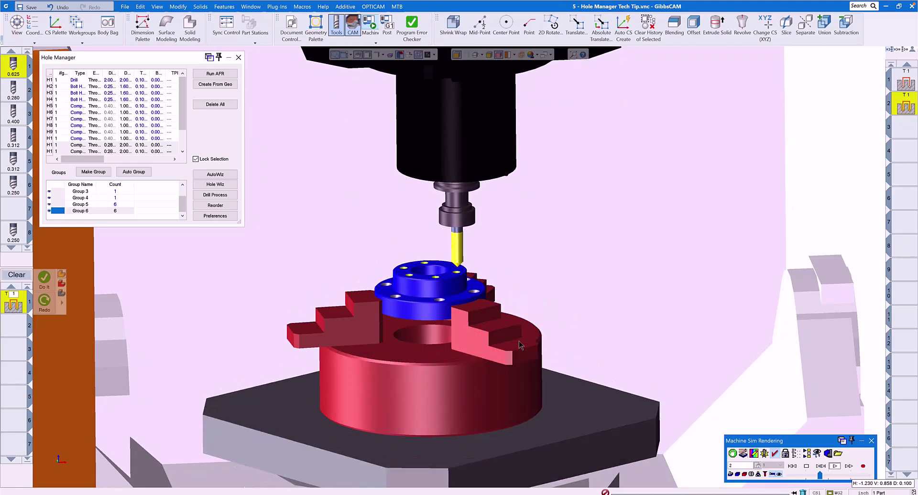
pyautogui.click(871, 442)
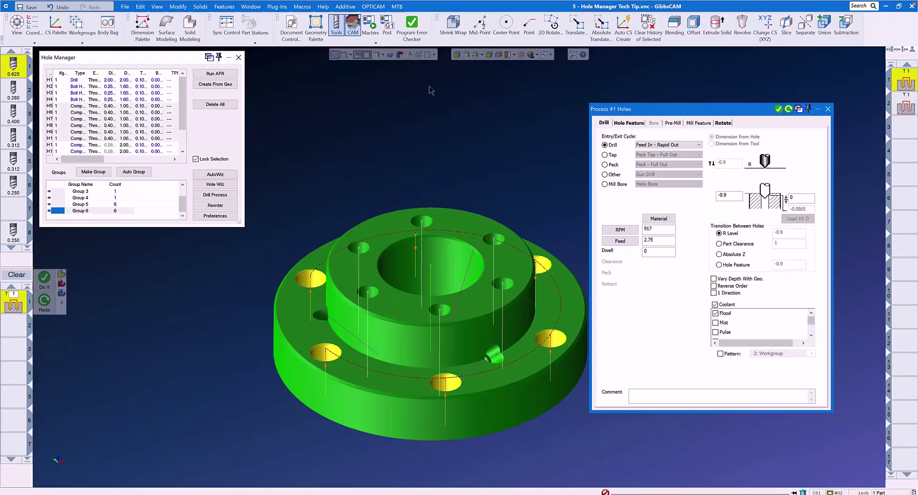
# Sort the first hole process's holes by Closest Hole next.
pyautogui.click(179, 7)
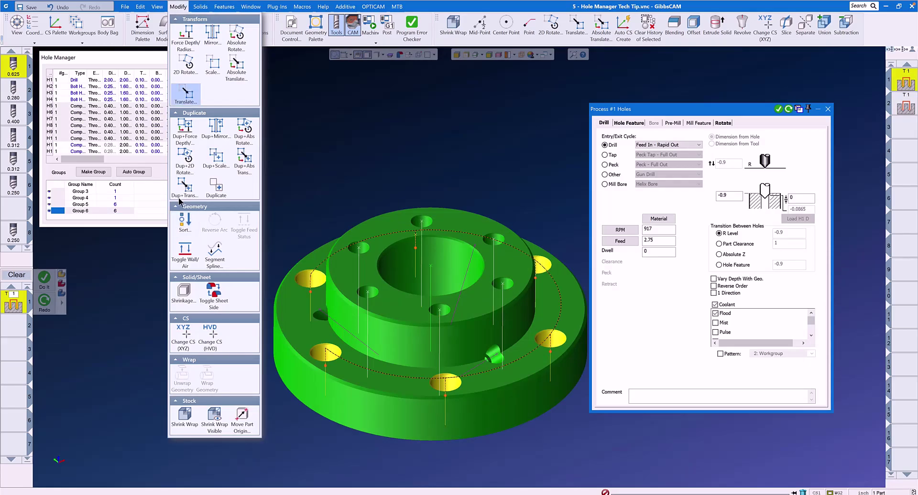
pyautogui.click(181, 221)
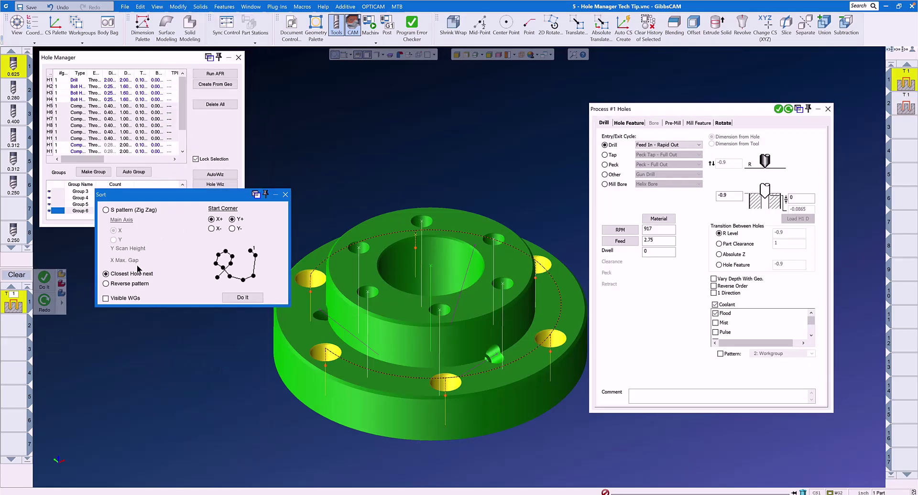
pyautogui.click(238, 298)
pyautogui.click(799, 105)
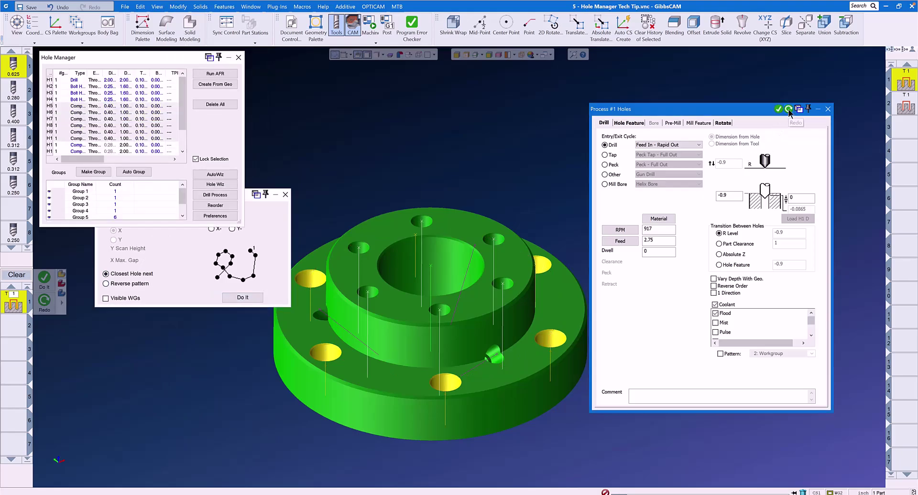
# Apply the same Closest Hole next sort to the second process, then close Process and Sort.
pyautogui.click(903, 108)
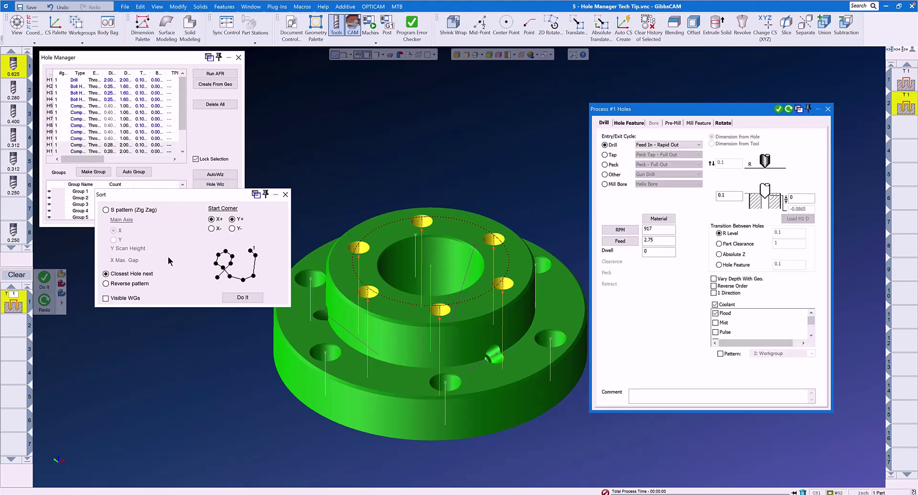
pyautogui.click(242, 297)
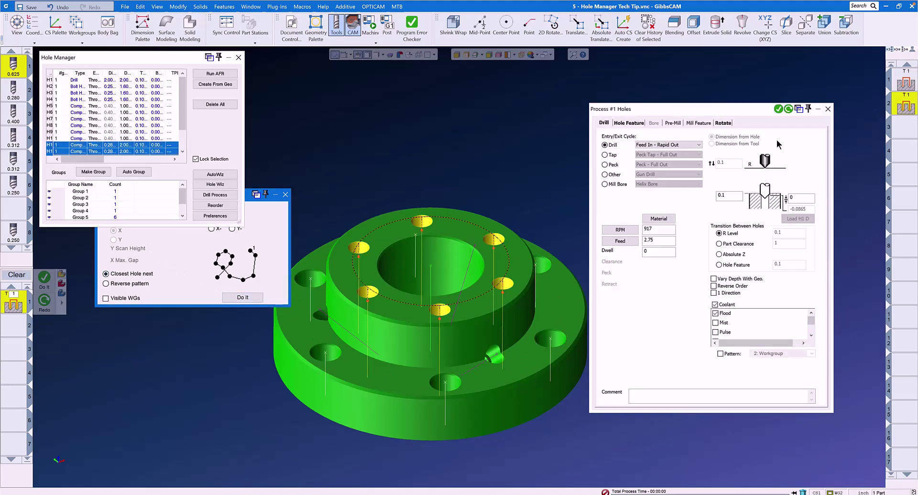
pyautogui.click(789, 110)
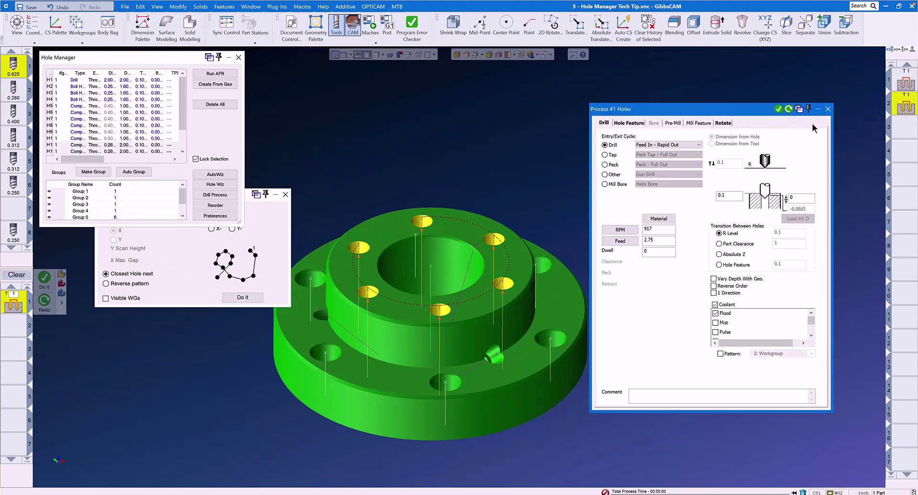
pyautogui.click(828, 111)
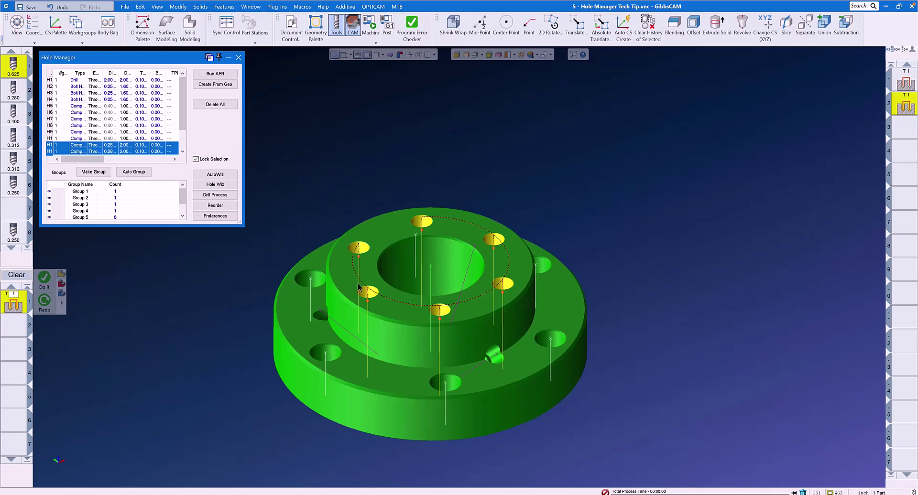
# Create a pecking Holes process with the 0.280 tool, speed and feed calculated from material data.
pyautogui.click(18, 275)
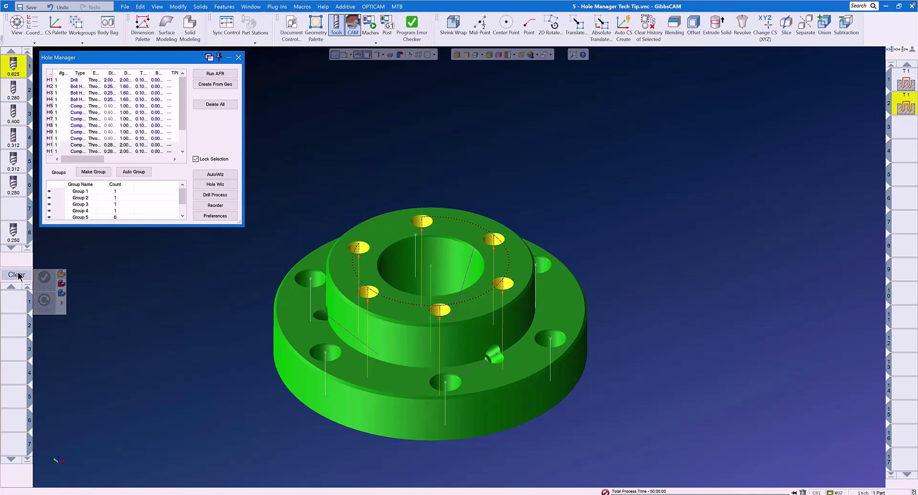
pyautogui.moveTo(19, 86); pyautogui.dragTo(15, 301)
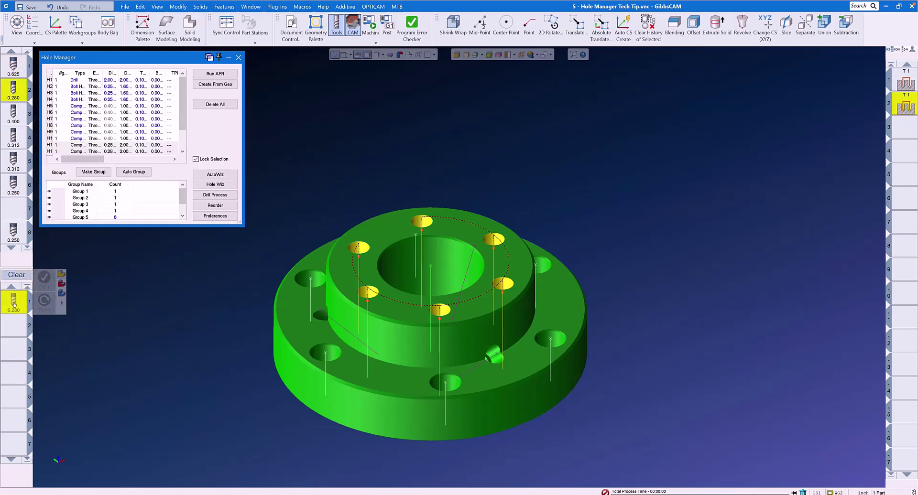
pyautogui.click(56, 253)
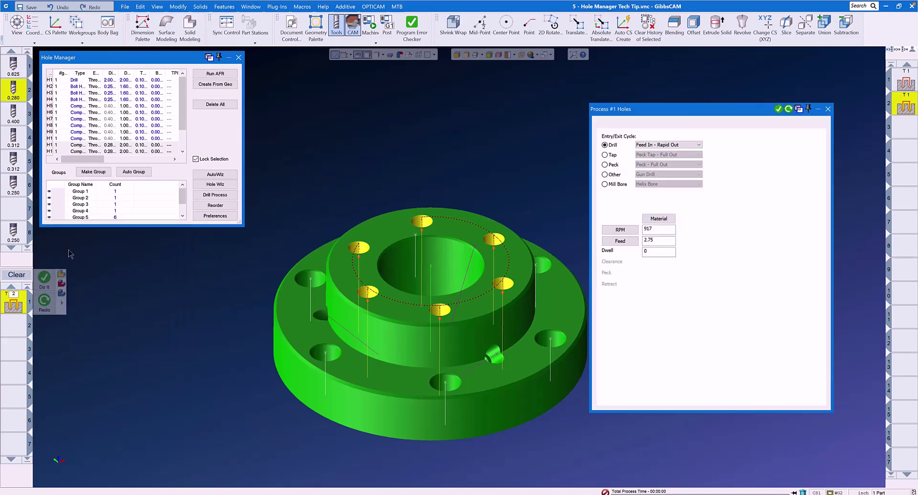
pyautogui.click(605, 165)
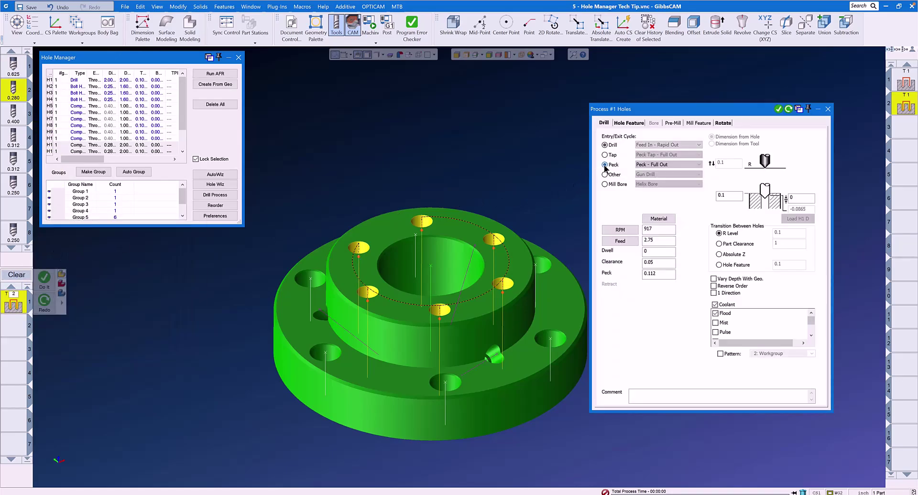
pyautogui.click(658, 219)
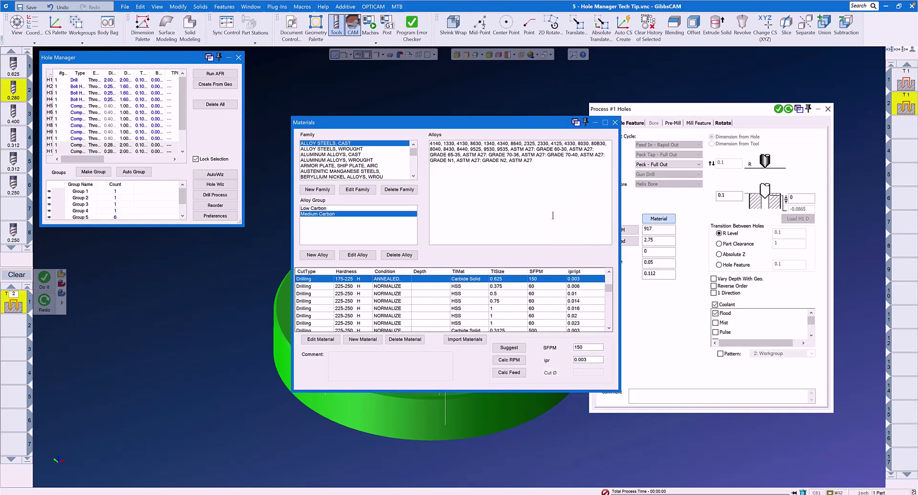
pyautogui.click(518, 360)
pyautogui.click(510, 372)
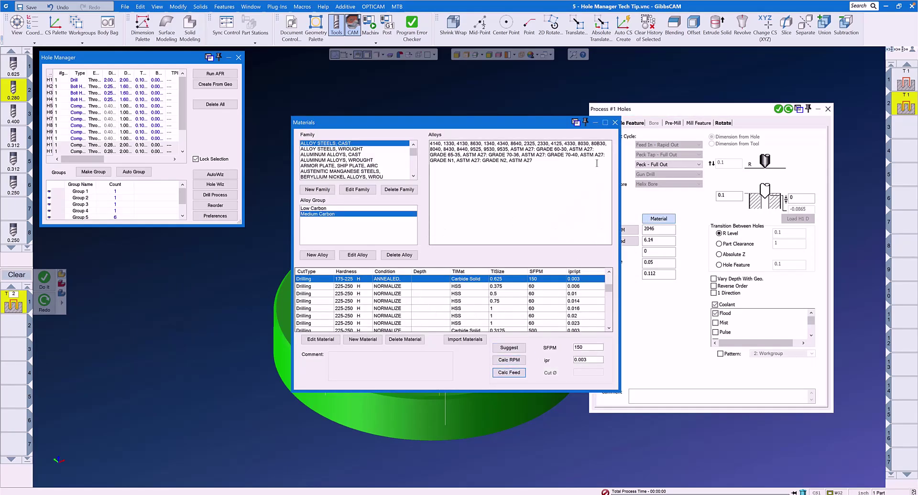
pyautogui.click(615, 122)
# Set Feature Depth Z to Bottom of Hole and a -.05 top-surface offset.
pyautogui.click(628, 124)
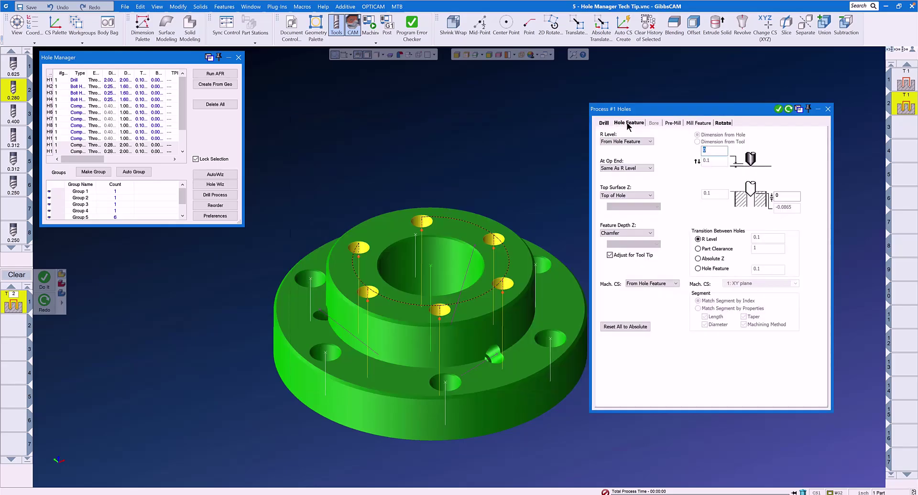
pyautogui.click(649, 233)
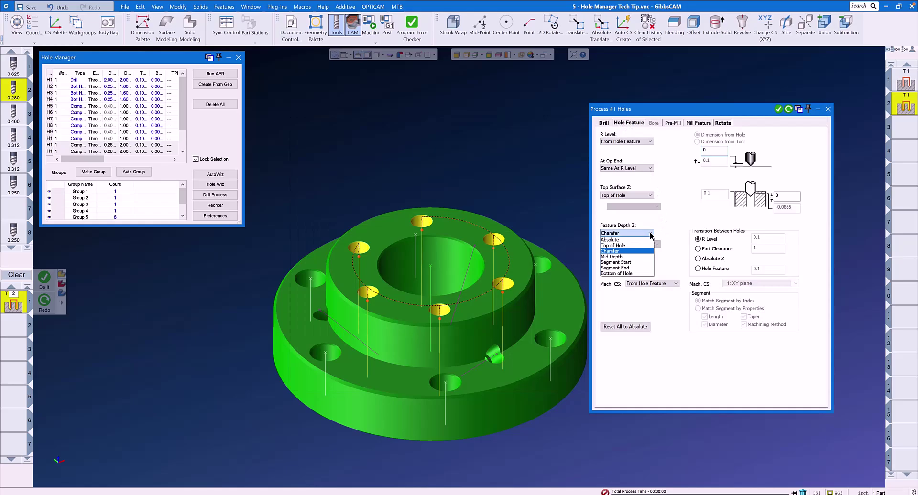
pyautogui.click(638, 274)
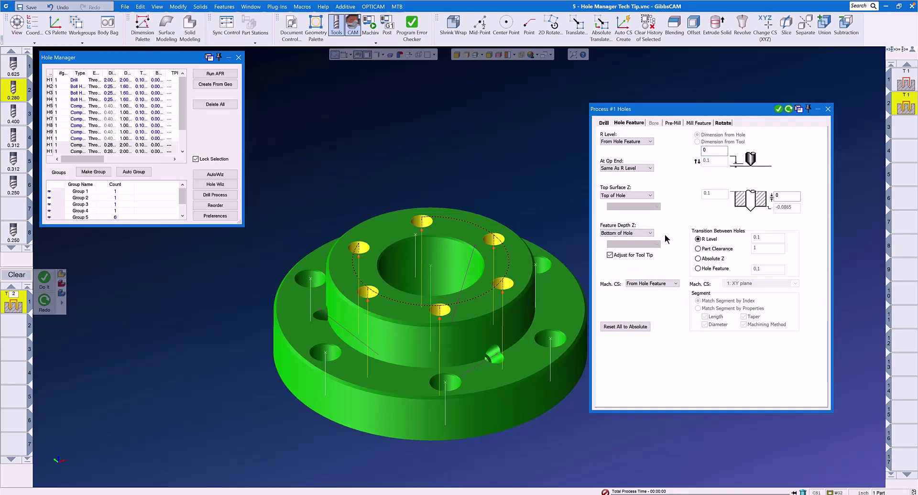
pyautogui.doubleClick(785, 195)
# Use Polar and Cylindrical Milling rotation and generate the drilling for Group 6's six holes.
pyautogui.click(723, 123)
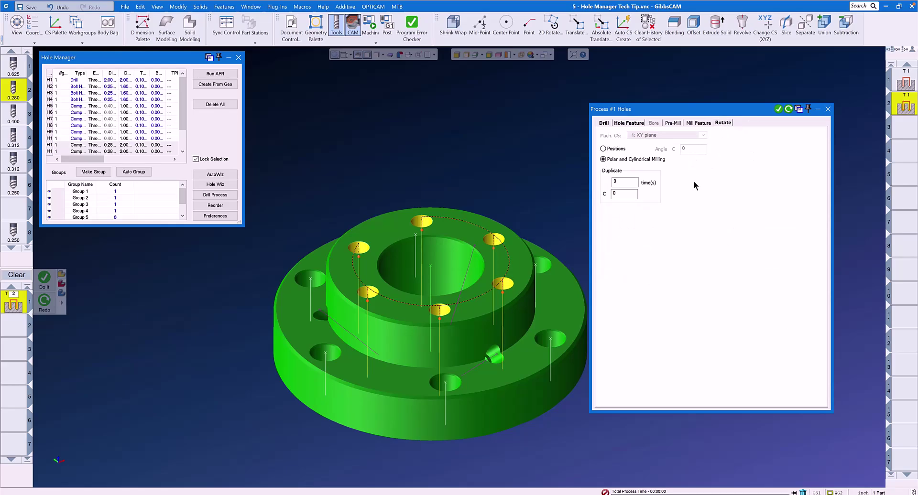
pyautogui.click(182, 204)
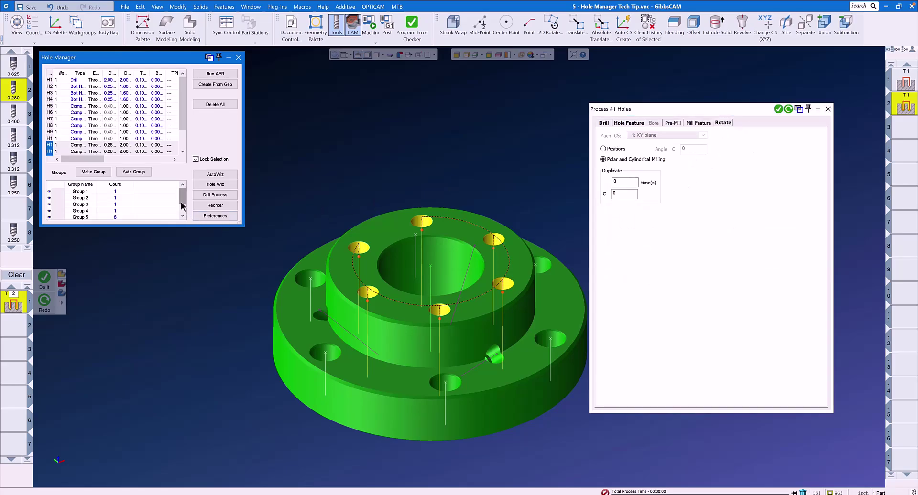
pyautogui.moveTo(181, 207); pyautogui.dragTo(182, 213)
pyautogui.click(117, 211)
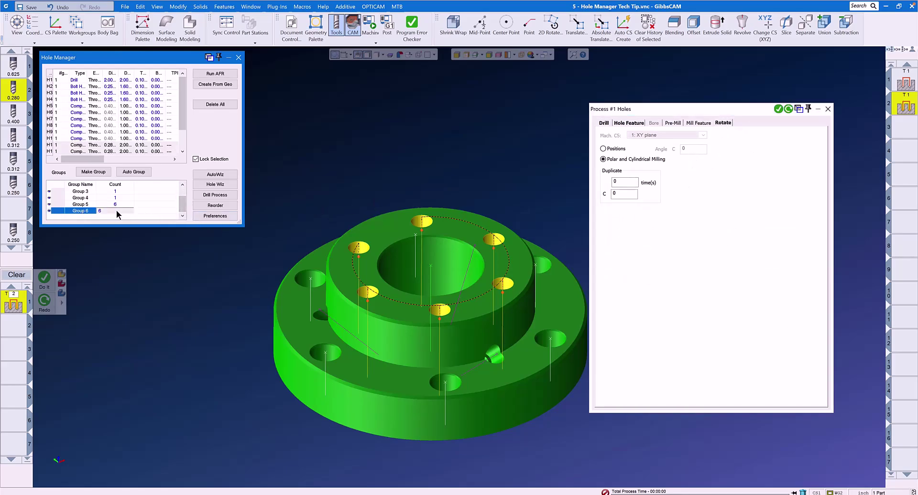
pyautogui.click(778, 110)
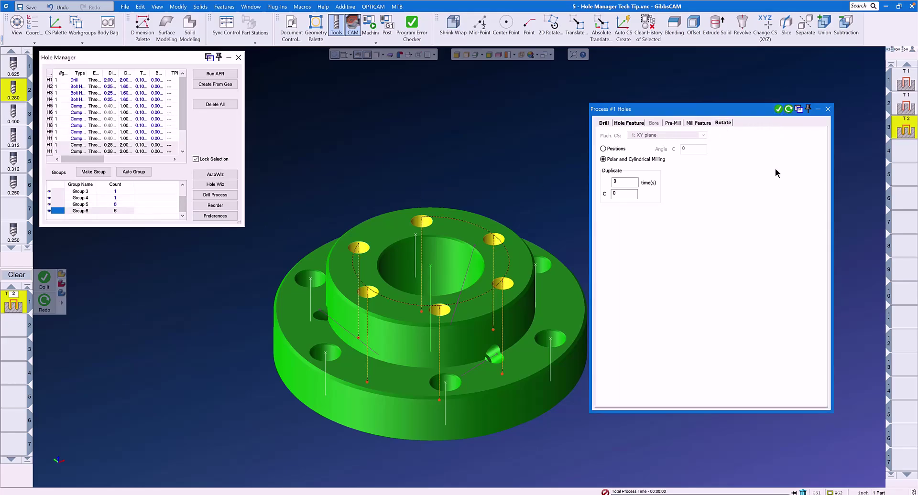
# Drill Group 5's six outer holes with tool 3 (0.400) at 1432 RPM, 4.3 feed.
pyautogui.click(121, 204)
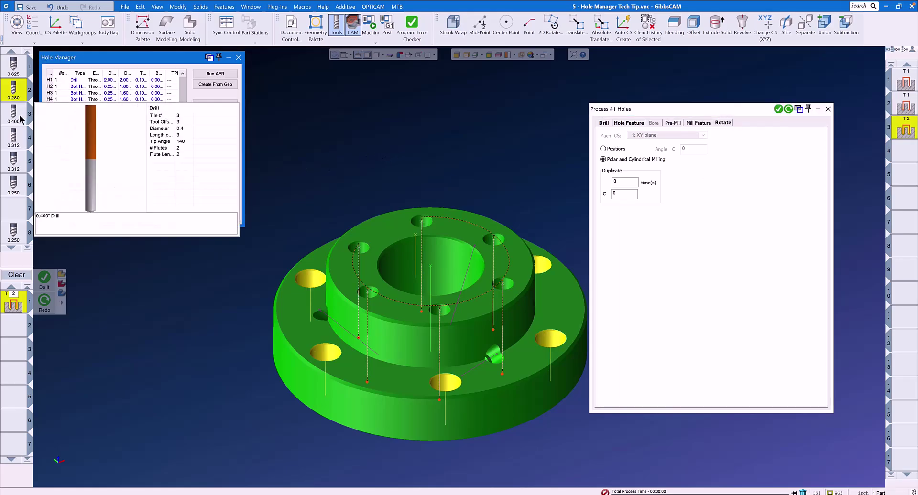
pyautogui.click(14, 115)
pyautogui.click(13, 302)
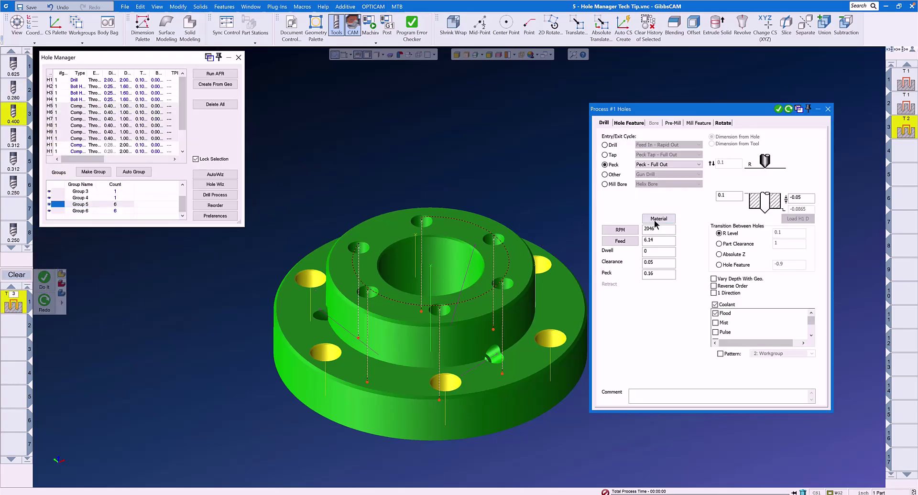
pyautogui.click(659, 219)
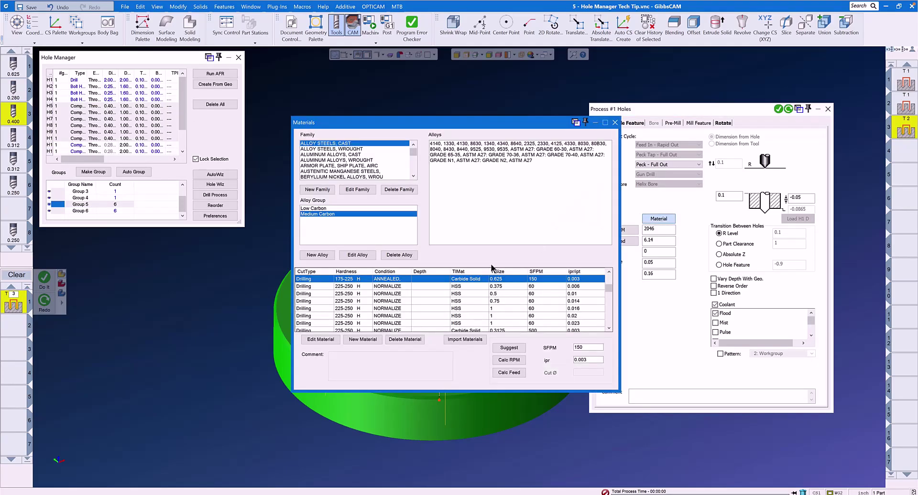
pyautogui.click(509, 372)
pyautogui.click(615, 122)
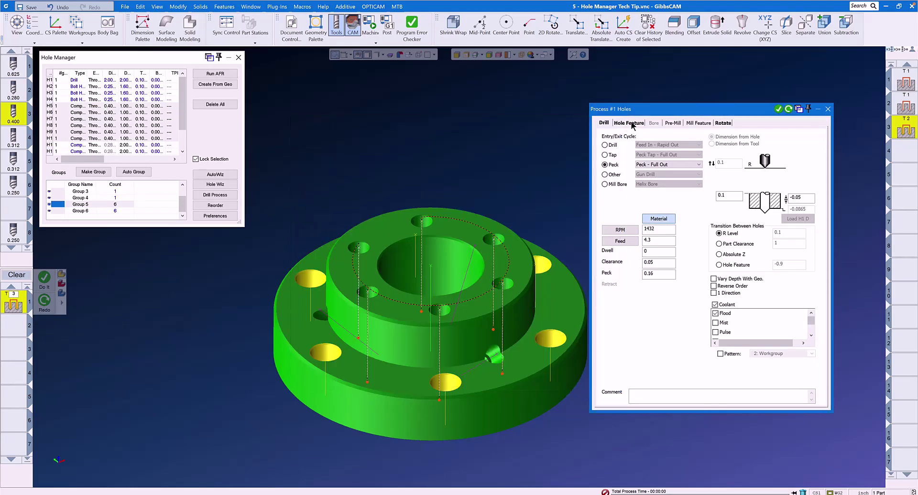
pyautogui.click(629, 123)
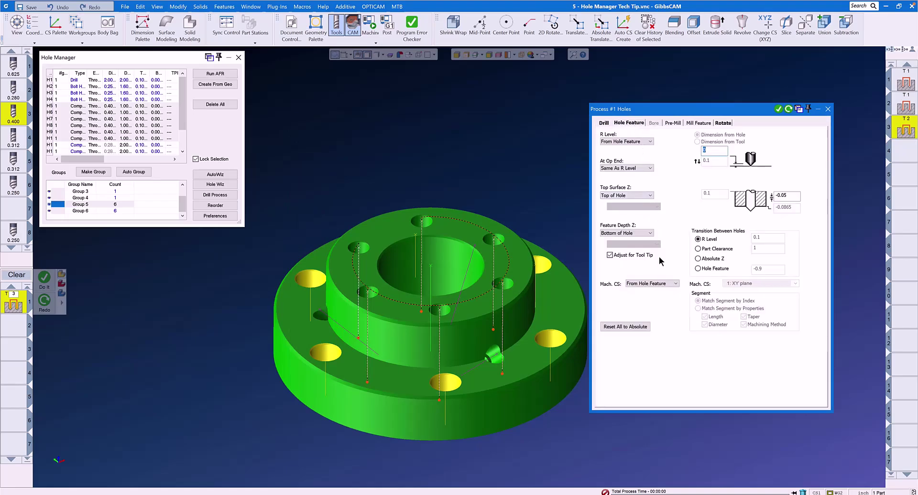
pyautogui.click(778, 110)
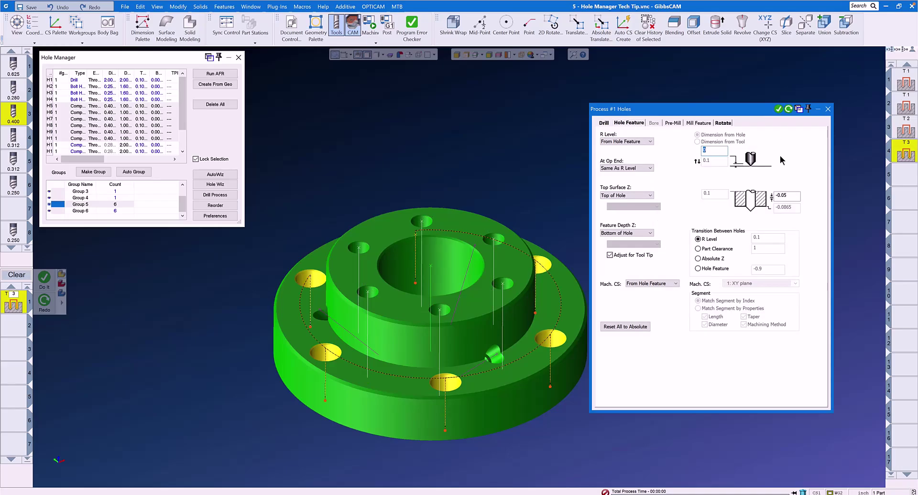
# Start a fresh Holes process with the 0.312 end mill (tool 4) using the Helix Bore cycle.
pyautogui.click(827, 110)
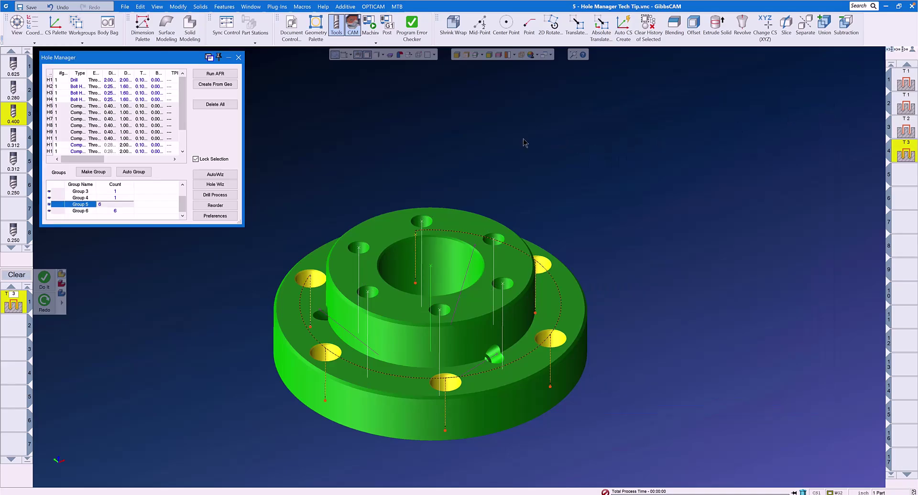
pyautogui.click(8, 276)
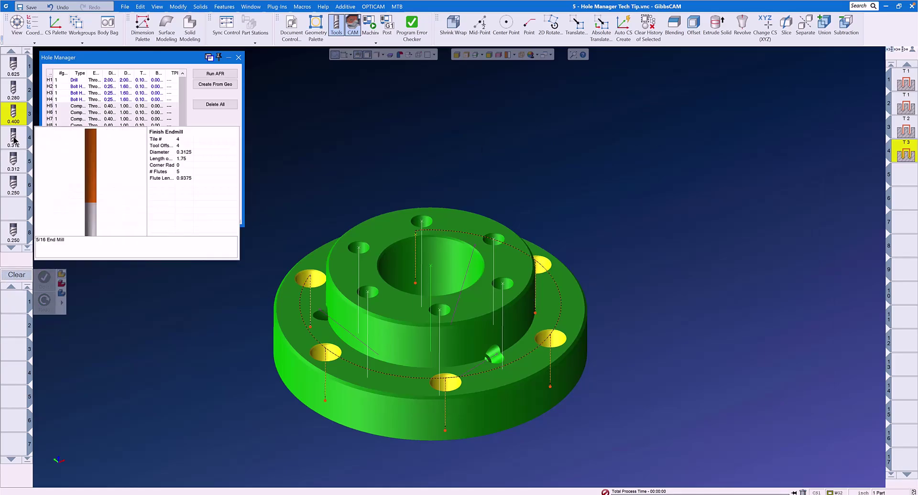
pyautogui.moveTo(13, 138); pyautogui.dragTo(17, 302)
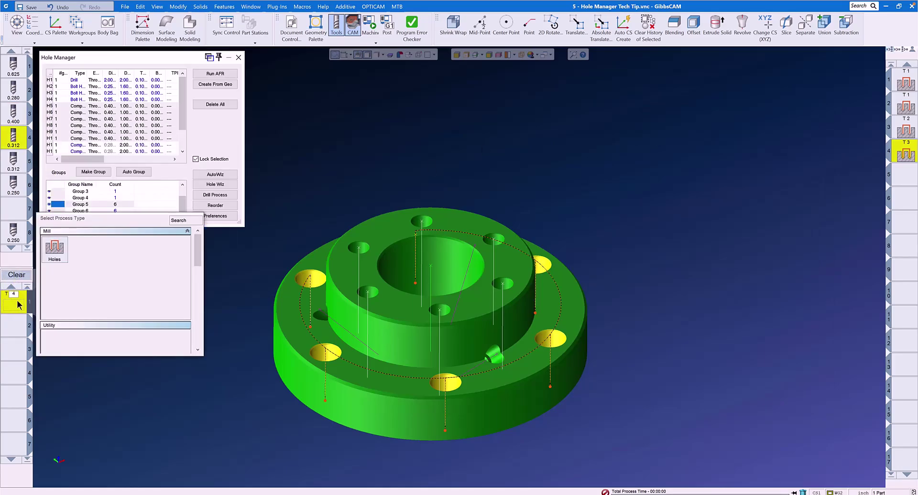
pyautogui.click(54, 249)
pyautogui.click(604, 185)
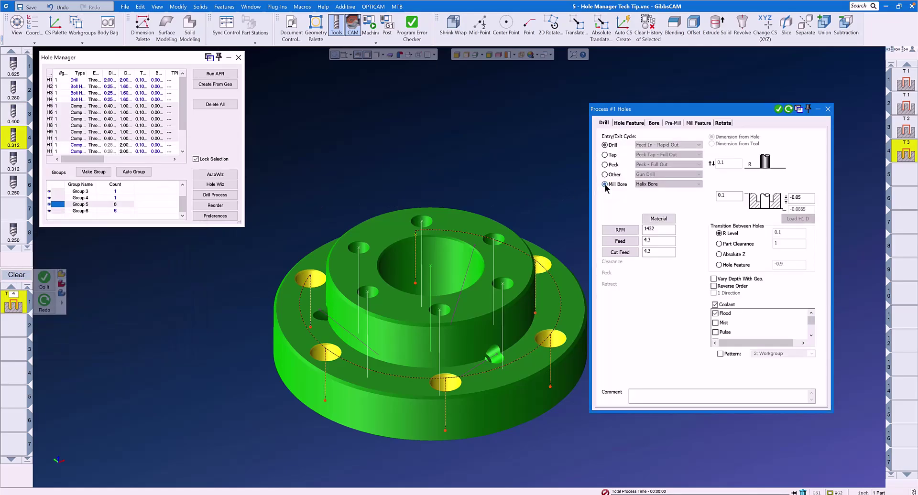
# Apply solid carbide cutting data at 500 SFPM to get 6112 RPM and 18.34 feed.
pyautogui.click(659, 218)
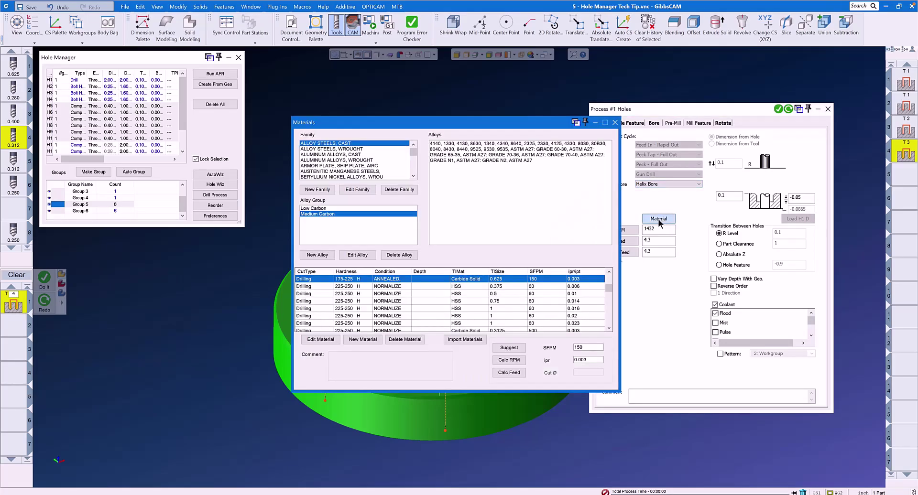
pyautogui.click(534, 330)
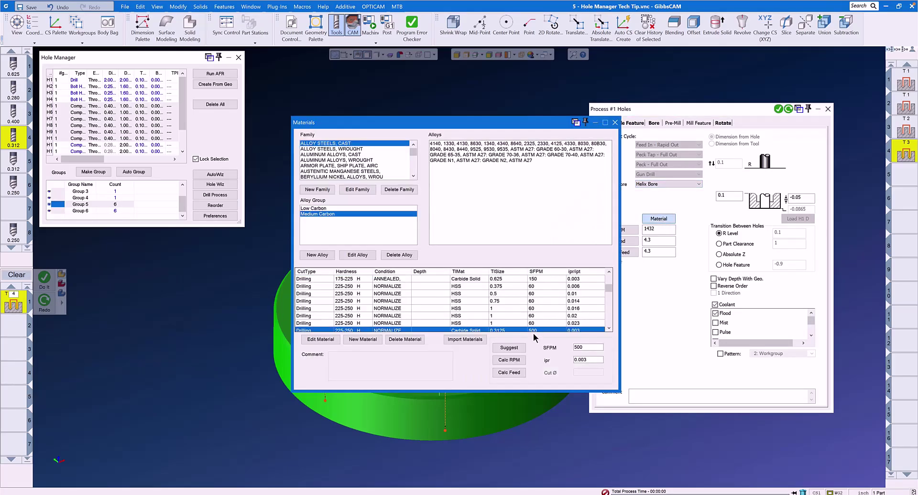
pyautogui.click(516, 361)
pyautogui.click(516, 376)
pyautogui.click(615, 123)
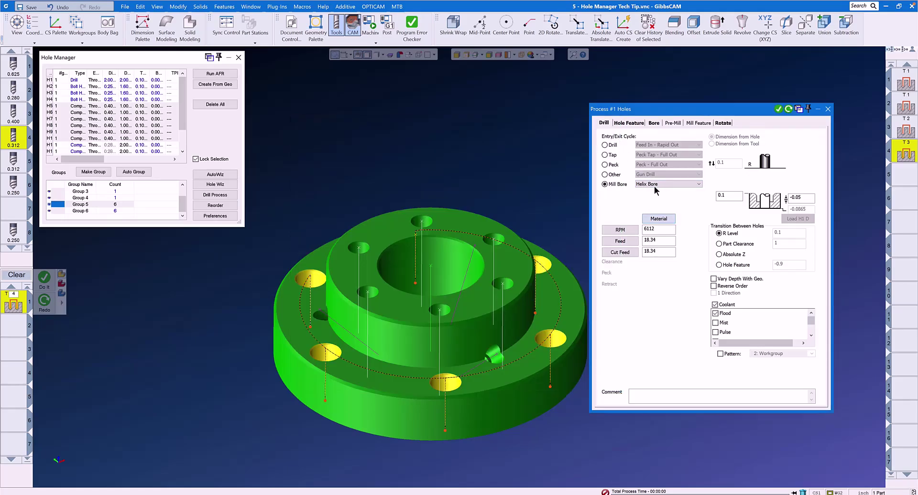
# Set feature depth to the segment end of the 0.575 Inch Drill, checked on one outer hole.
pyautogui.click(626, 122)
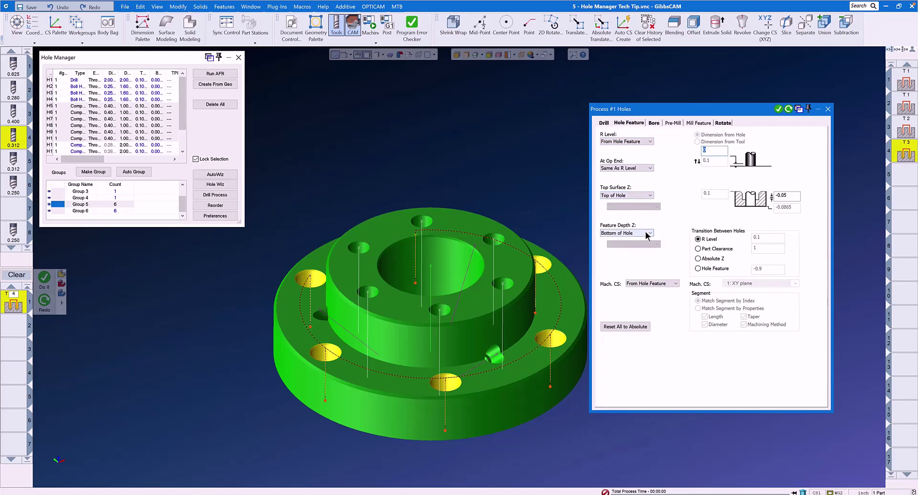
pyautogui.click(497, 406)
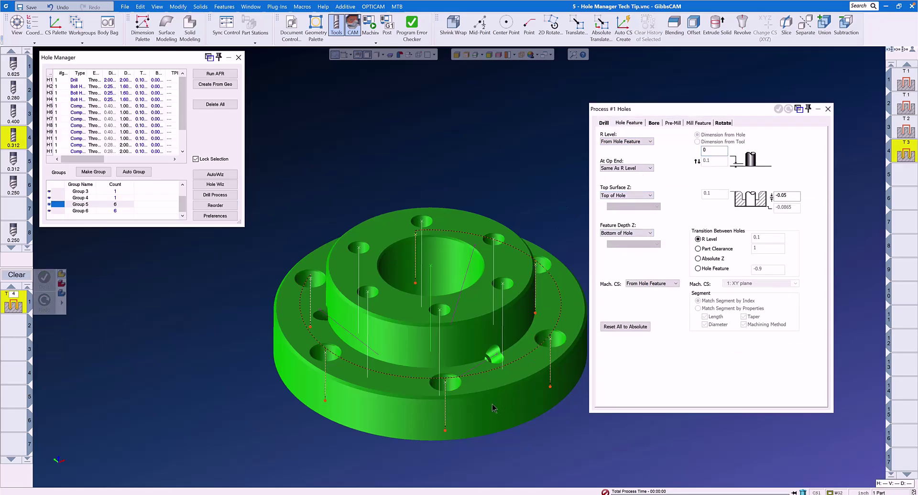
pyautogui.click(445, 389)
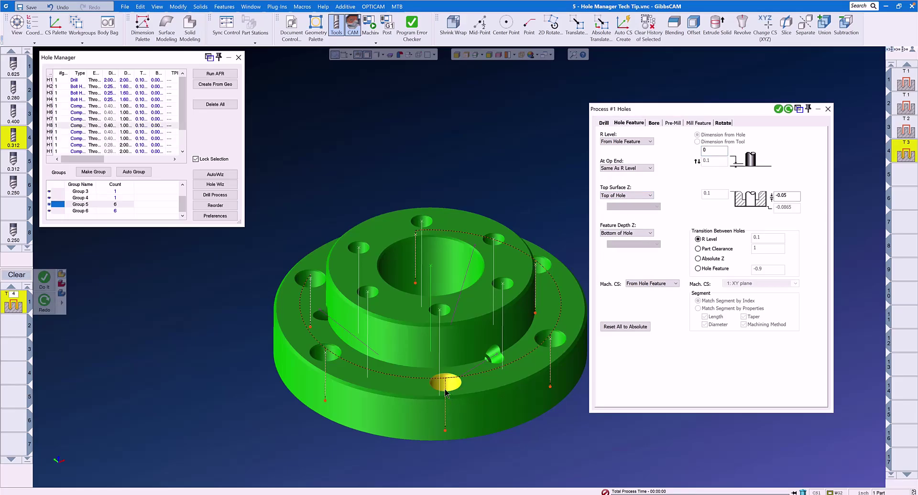
pyautogui.click(650, 232)
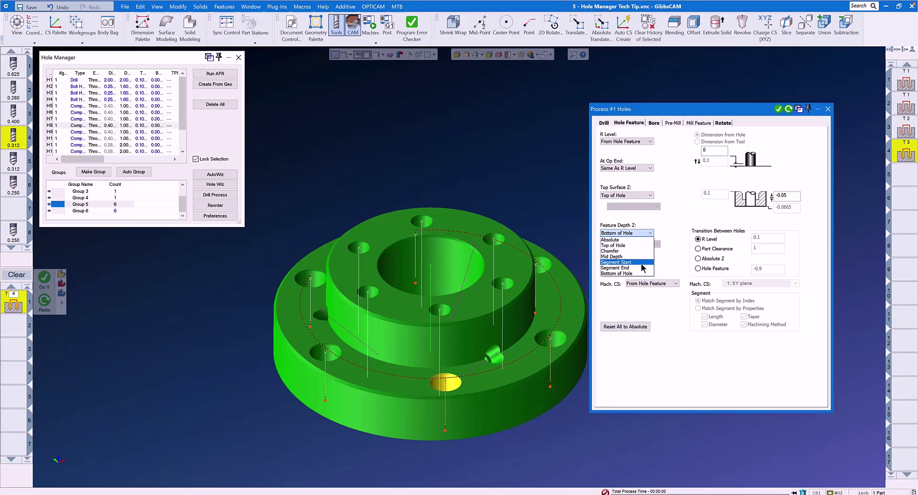
pyautogui.click(640, 267)
pyautogui.click(656, 244)
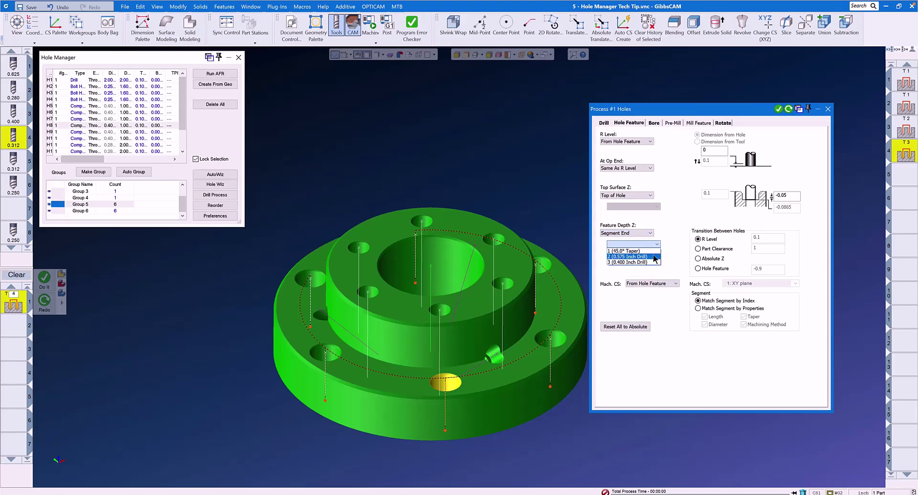
pyautogui.click(655, 258)
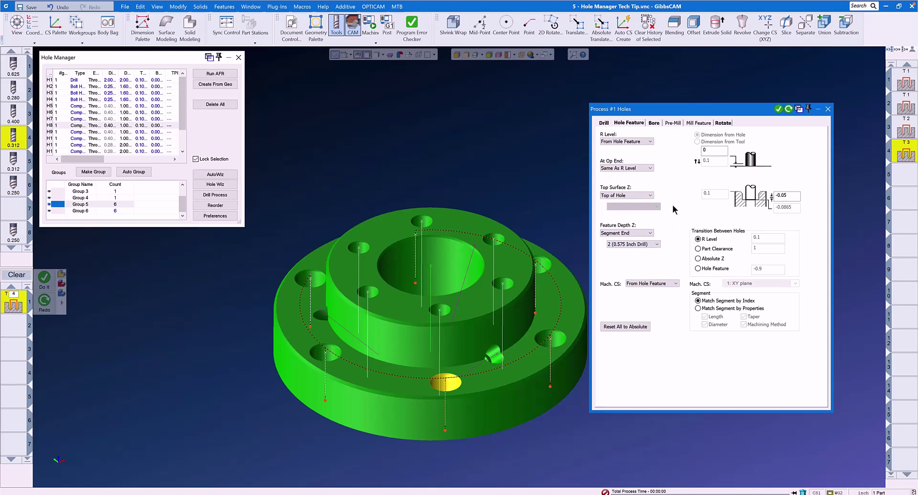
# Select all six Group 5 holes and generate the helix bore process.
pyautogui.click(653, 123)
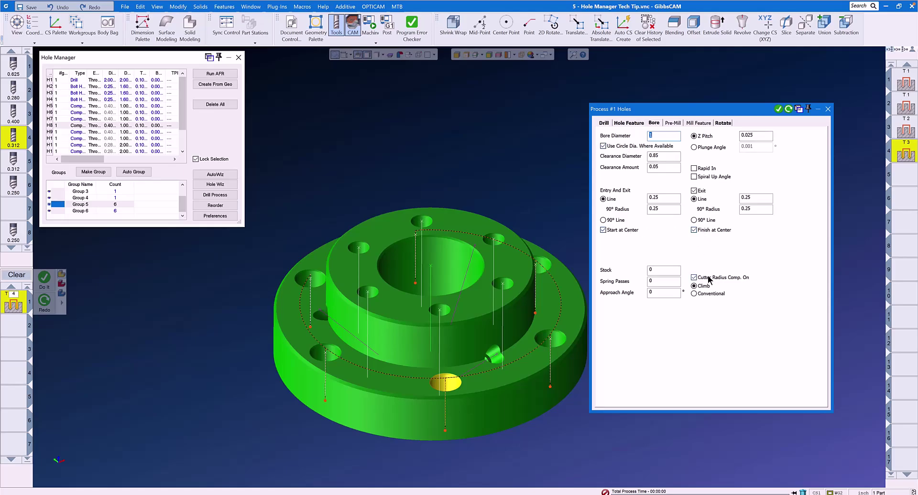
pyautogui.click(105, 203)
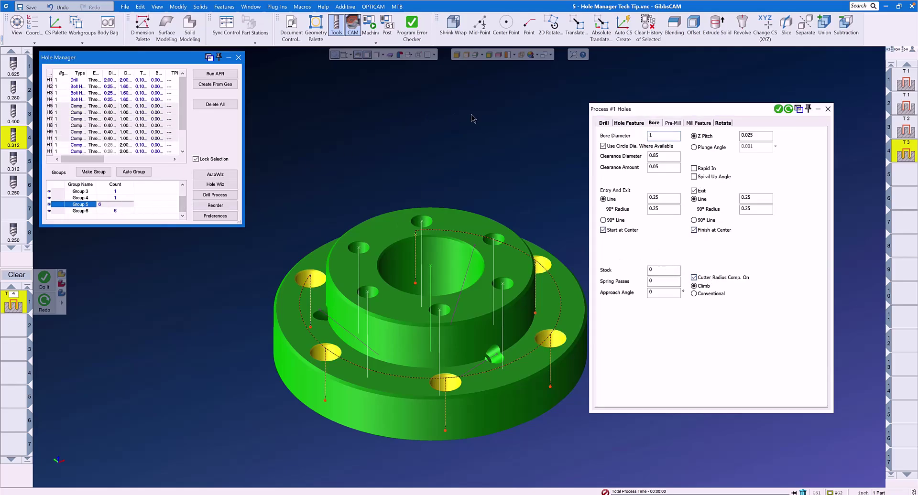
pyautogui.click(777, 110)
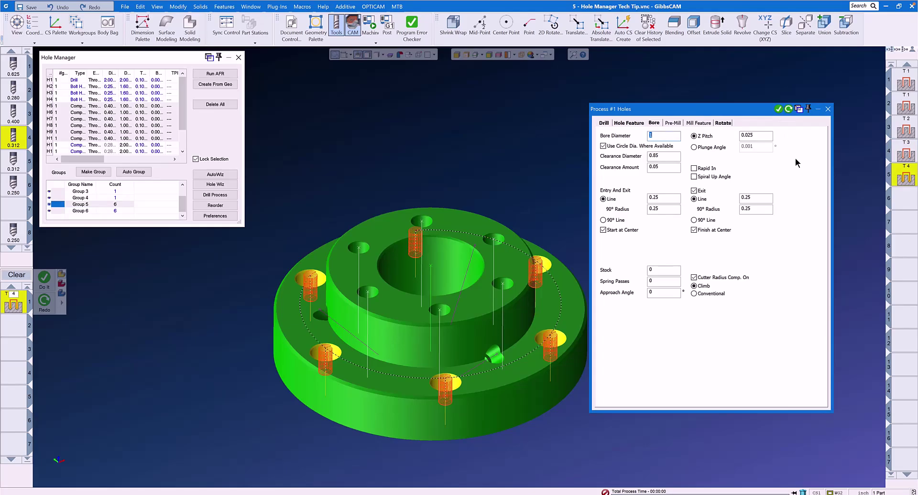
# Keep feature depth at segment end 2, the 0.400 Inch Drill.
pyautogui.click(440, 312)
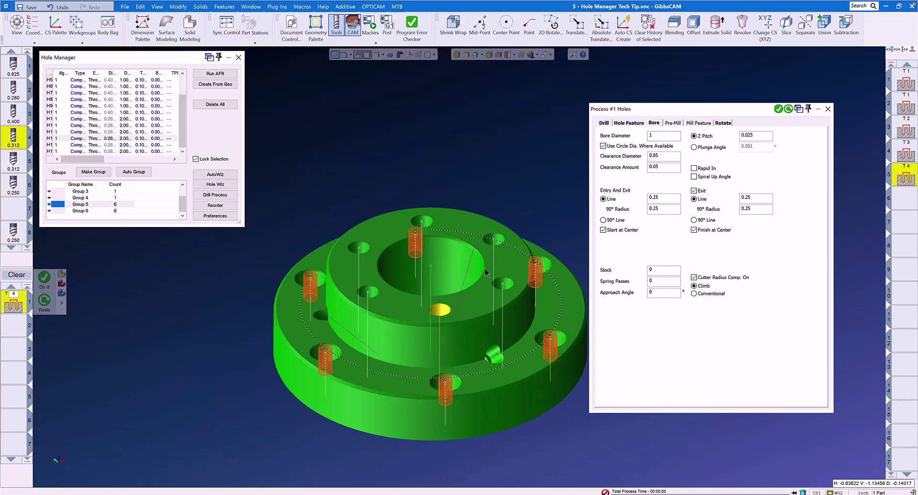
pyautogui.click(628, 125)
pyautogui.click(655, 244)
pyautogui.click(678, 229)
pyautogui.click(828, 109)
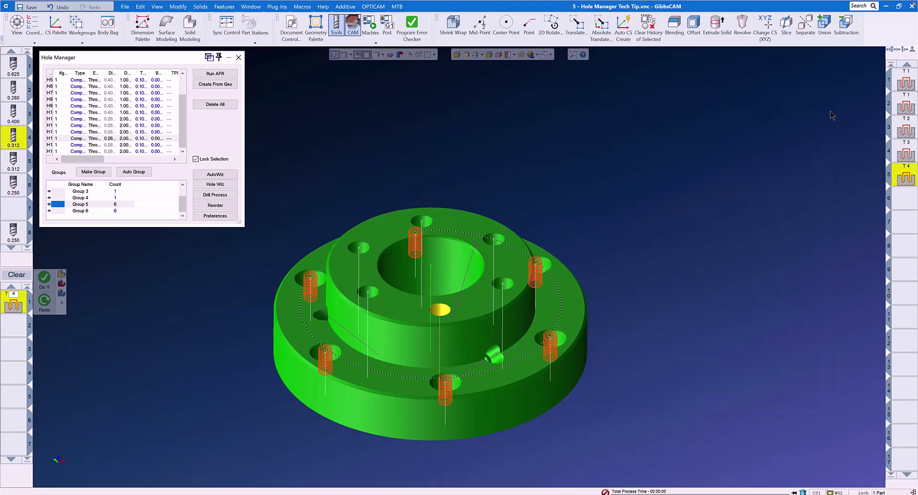
pyautogui.doubleClick(13, 306)
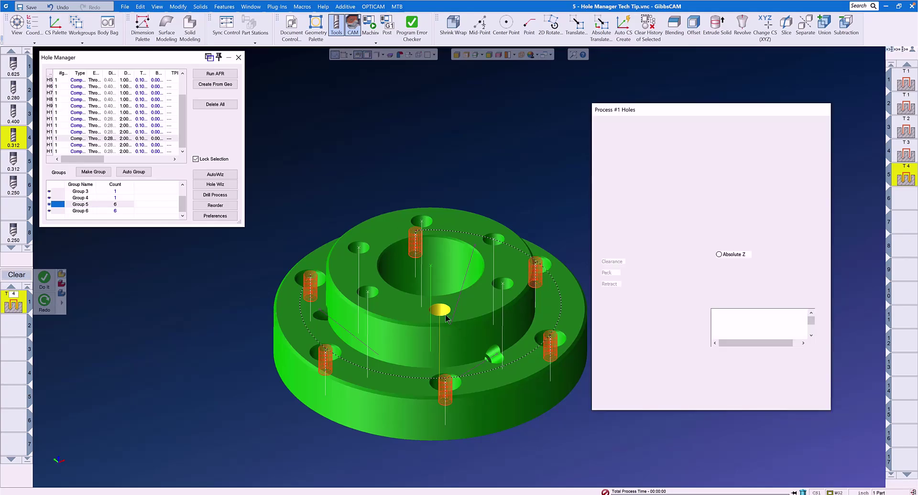
pyautogui.click(629, 124)
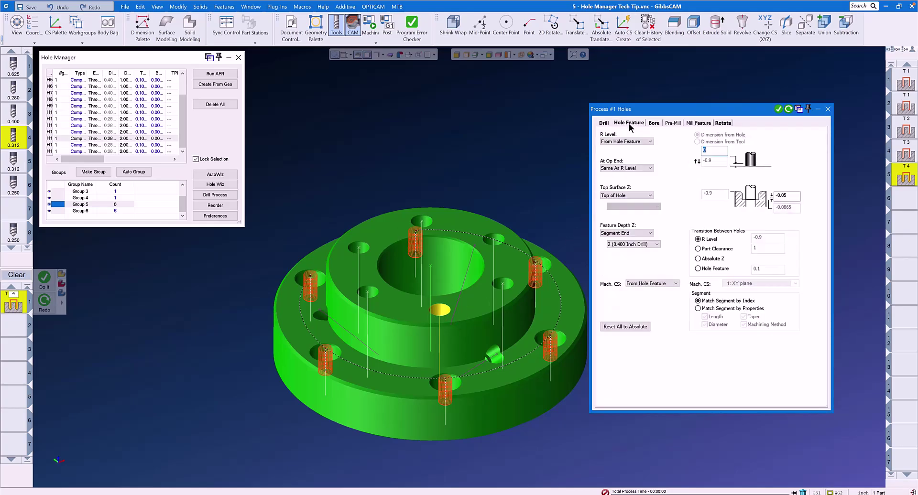
pyautogui.click(655, 244)
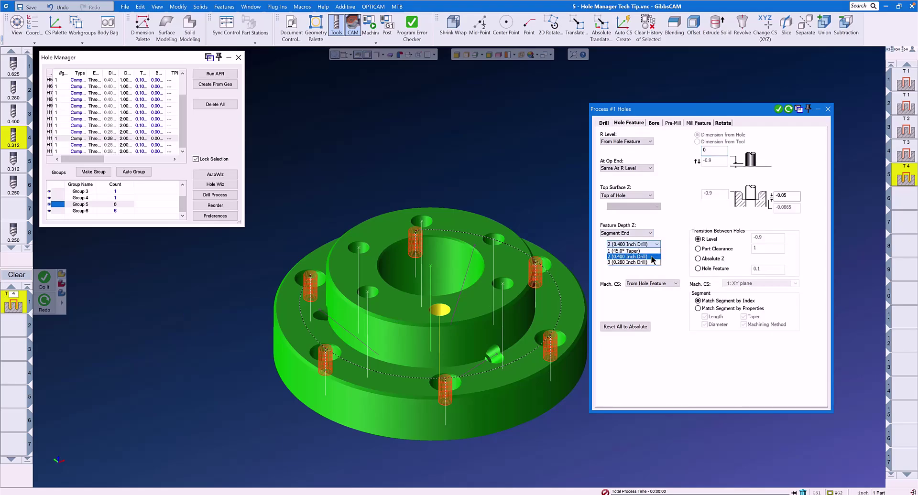
pyautogui.click(651, 257)
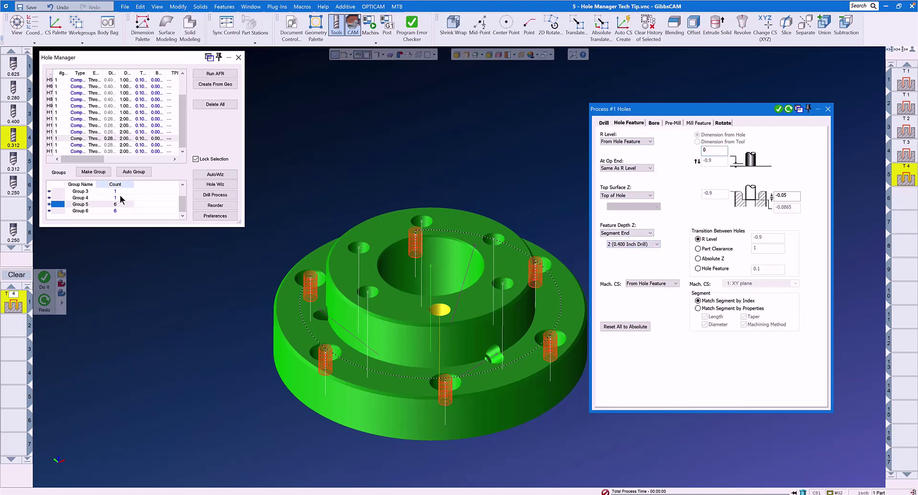
# Apply the process to the six Group 6 holes and close the Holes dialog.
pyautogui.click(91, 211)
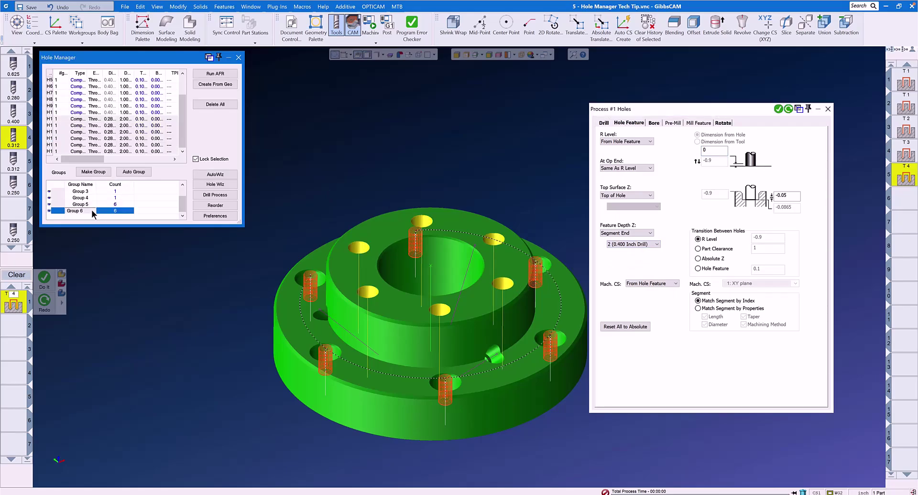
pyautogui.click(778, 109)
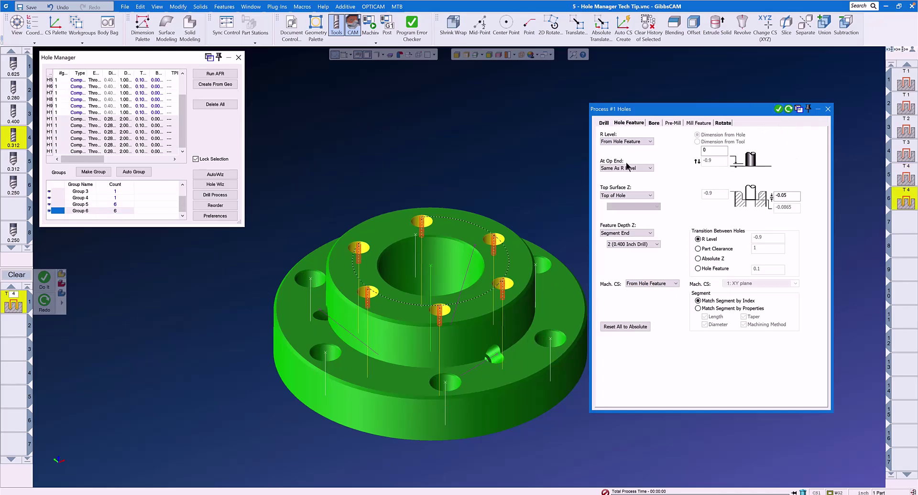
pyautogui.click(827, 109)
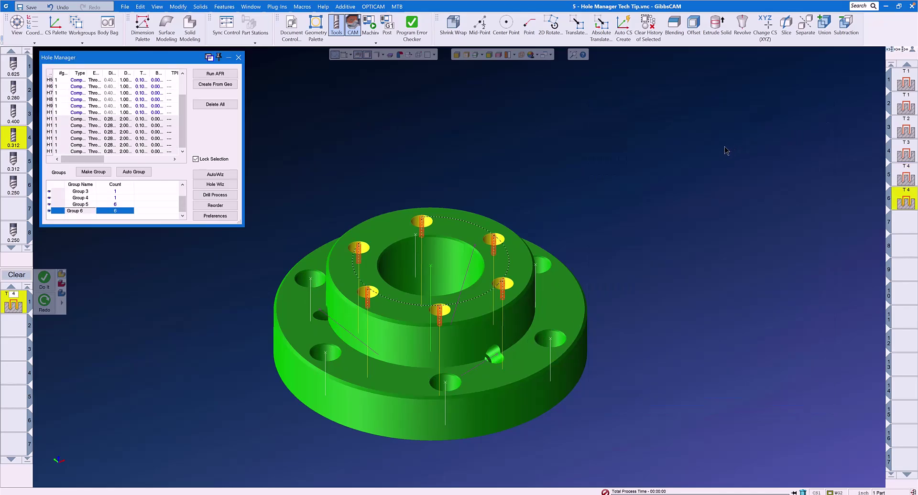
# Set the angled hole's feature depth to the 0.375 Inch Bore segment end with 0 offset.
pyautogui.click(496, 359)
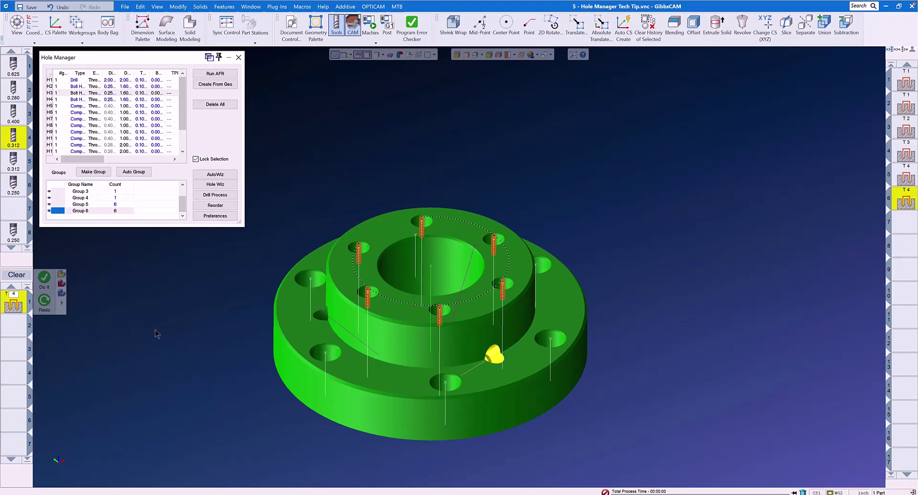
pyautogui.doubleClick(11, 303)
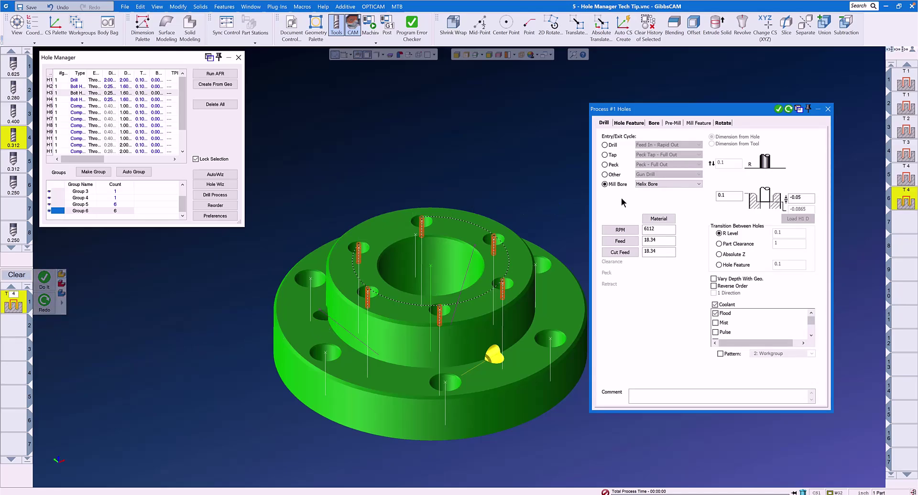
pyautogui.click(629, 123)
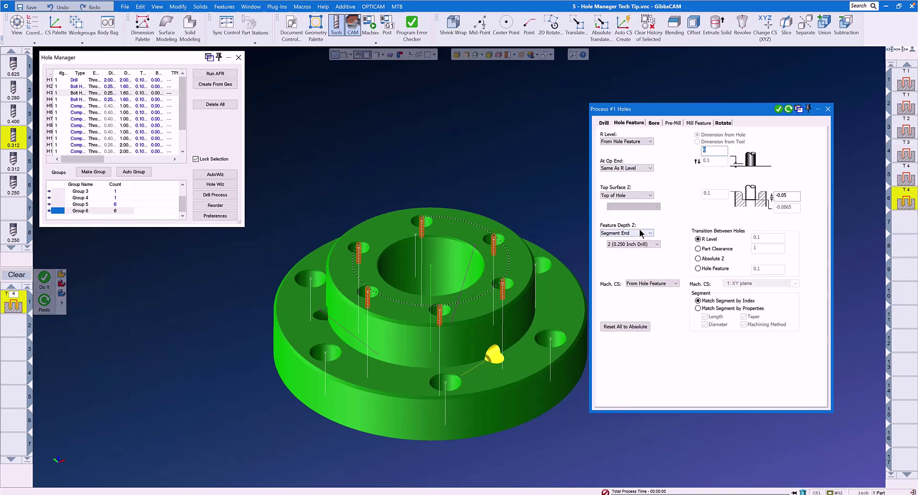
pyautogui.click(656, 244)
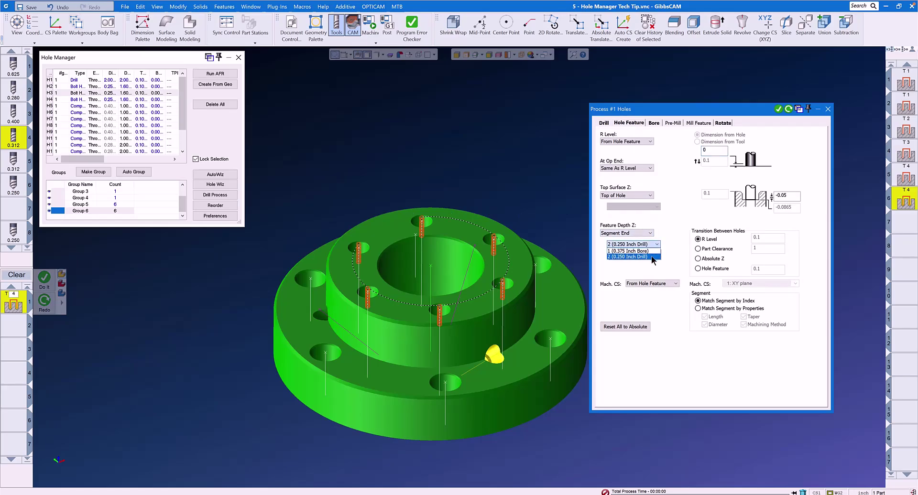
pyautogui.click(634, 250)
pyautogui.doubleClick(789, 196)
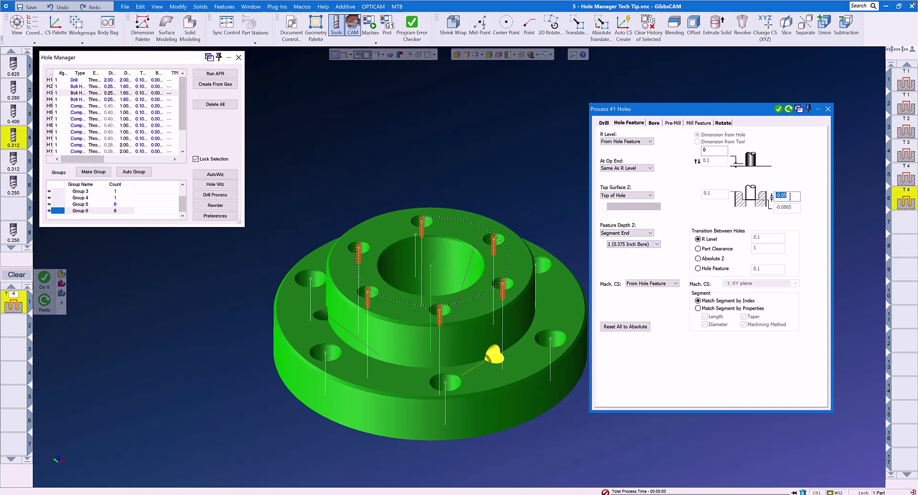
pyautogui.write('0')
pyautogui.click(473, 256)
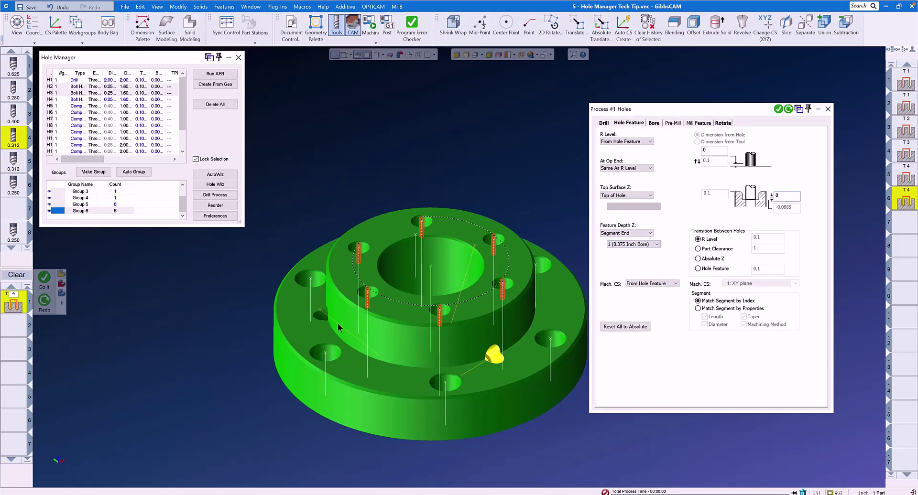
# Add the other angled hole, apply the helix bore, and close the process dialog.
pyautogui.click(321, 314)
pyautogui.click(778, 109)
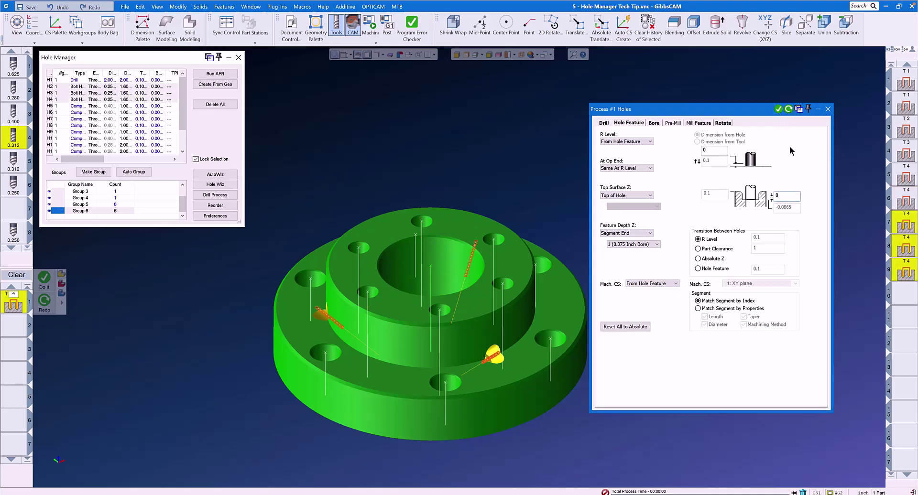
pyautogui.click(828, 109)
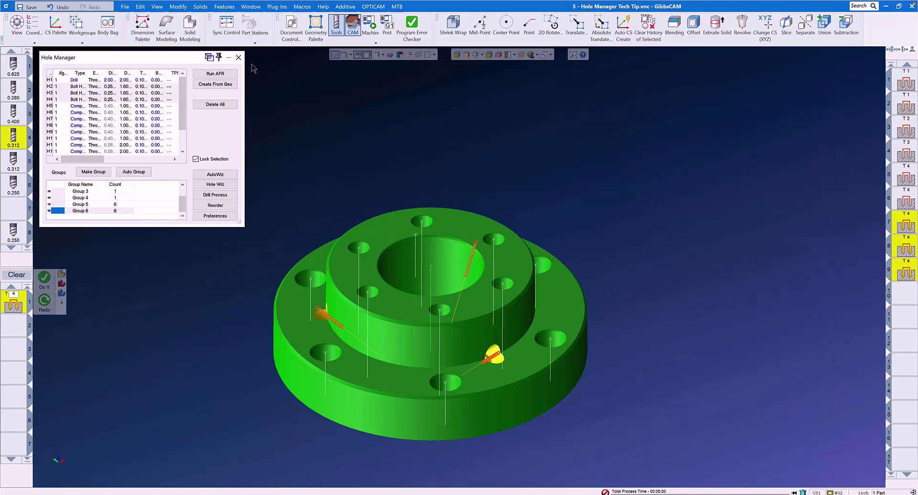
pyautogui.click(238, 58)
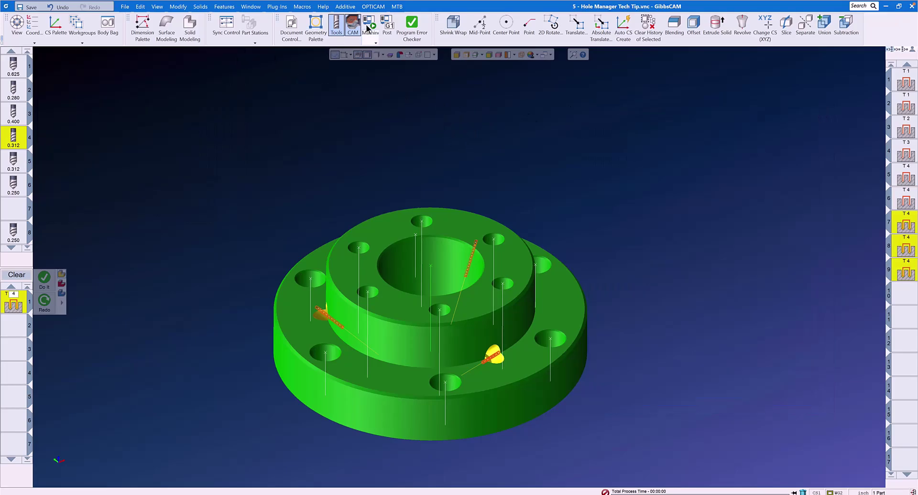
pyautogui.click(369, 24)
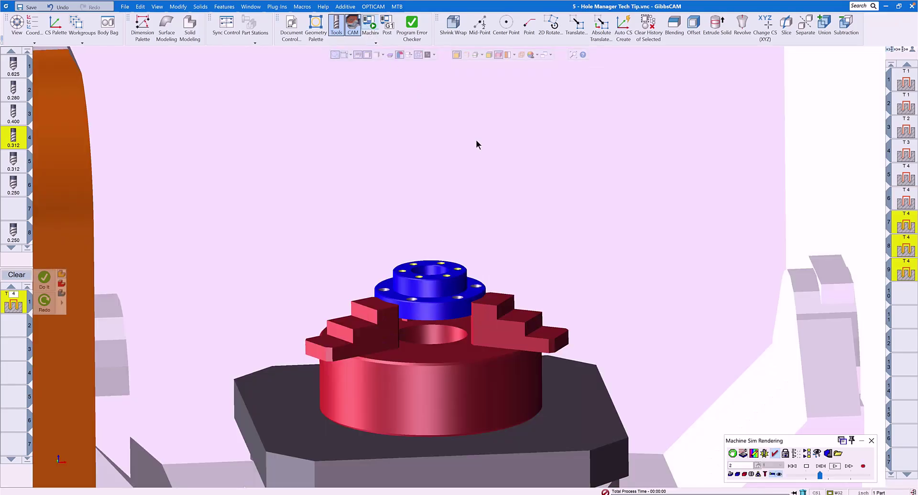
pyautogui.click(834, 466)
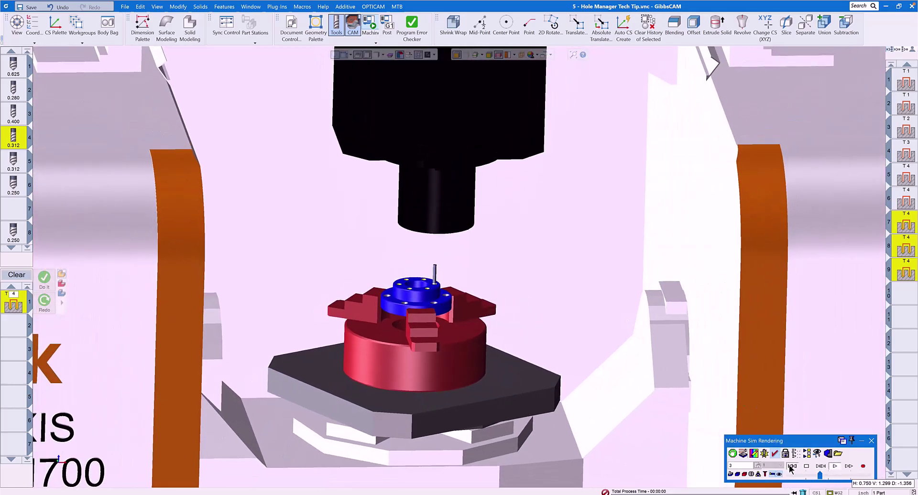
pyautogui.click(791, 466)
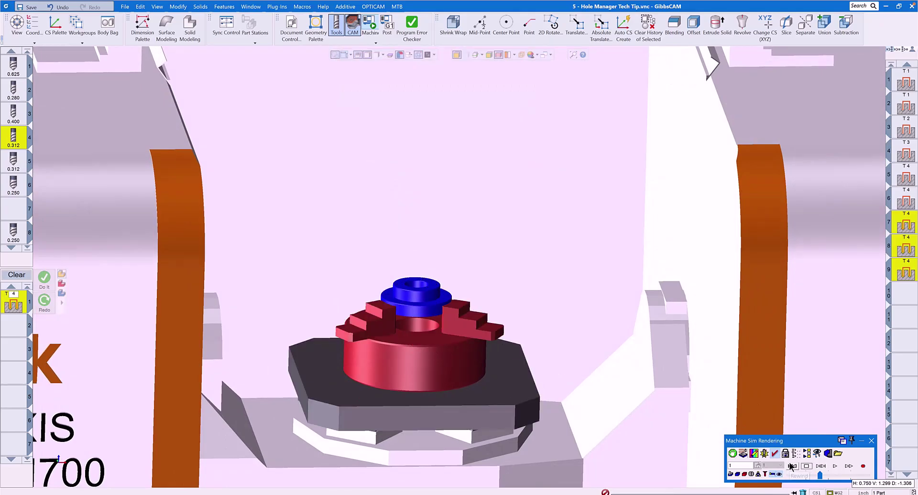
pyautogui.click(834, 466)
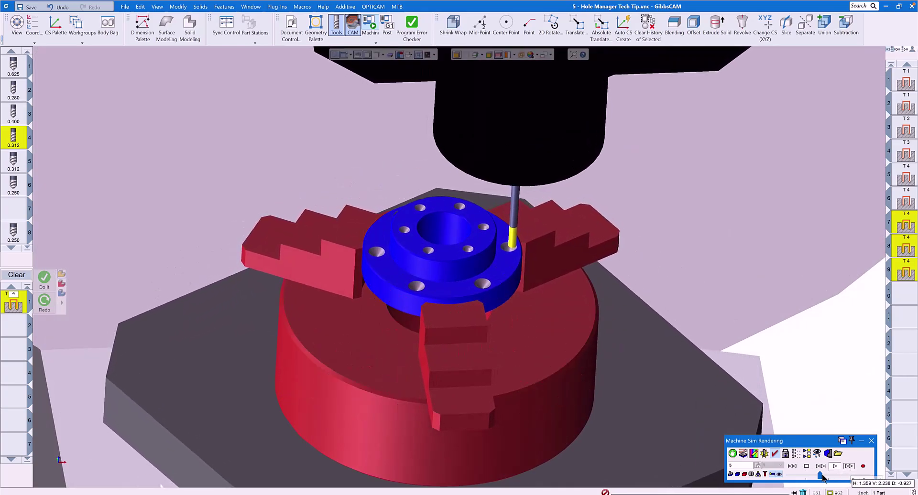
pyautogui.moveTo(820, 475); pyautogui.dragTo(841, 479)
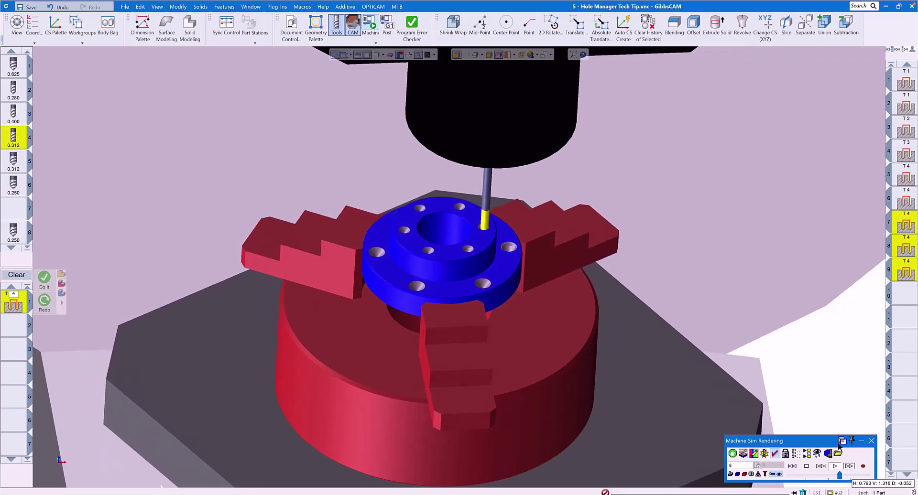
pyautogui.click(842, 461)
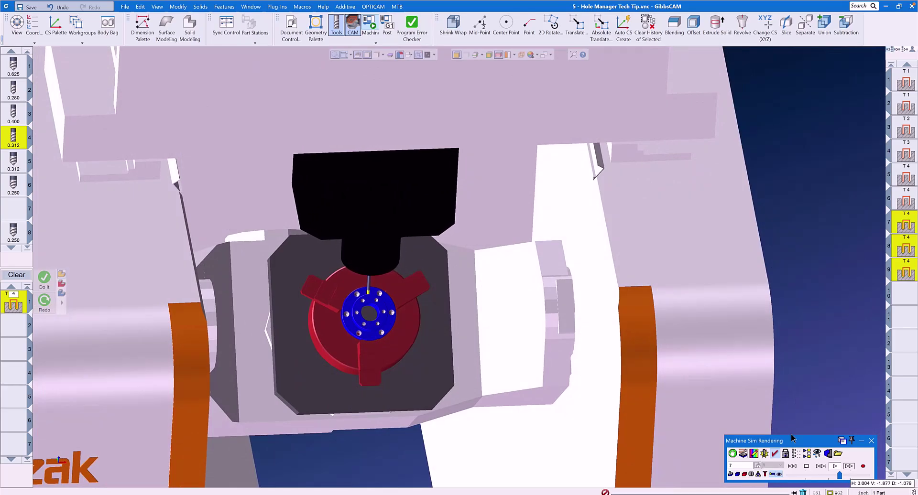
pyautogui.click(796, 453)
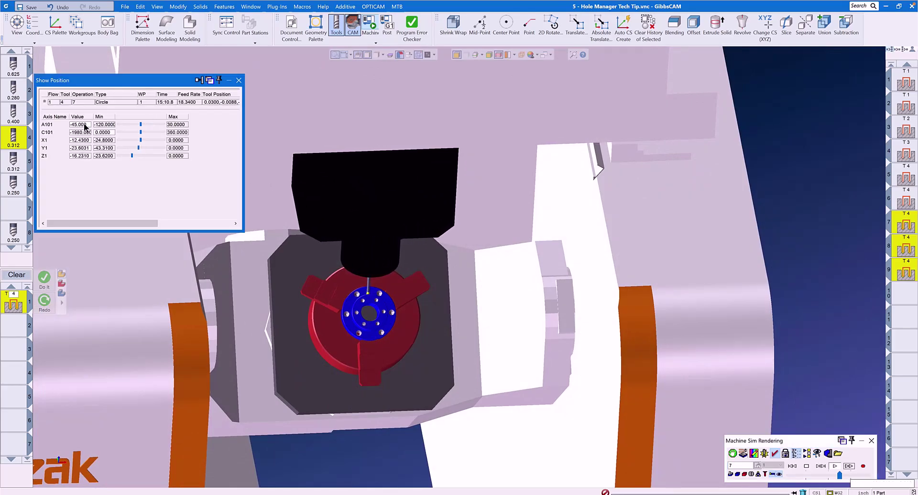
pyautogui.click(238, 81)
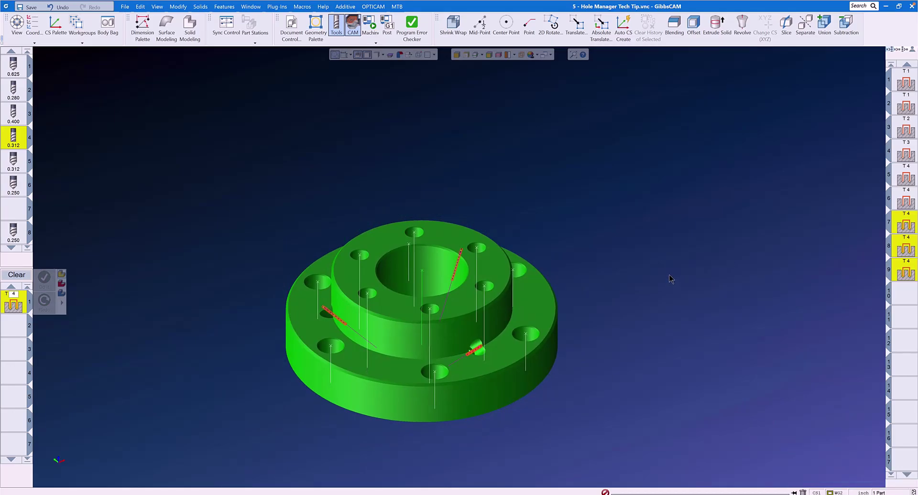
# Activate the angled hole's coordinate system, HFR_CS2, from the hole's context menu.
pyautogui.scroll(5, 473, 345)
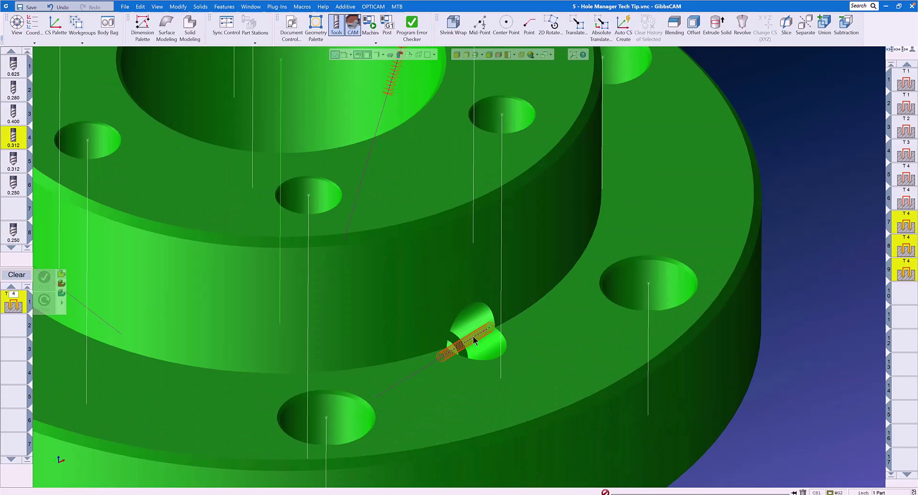
pyautogui.click(472, 337)
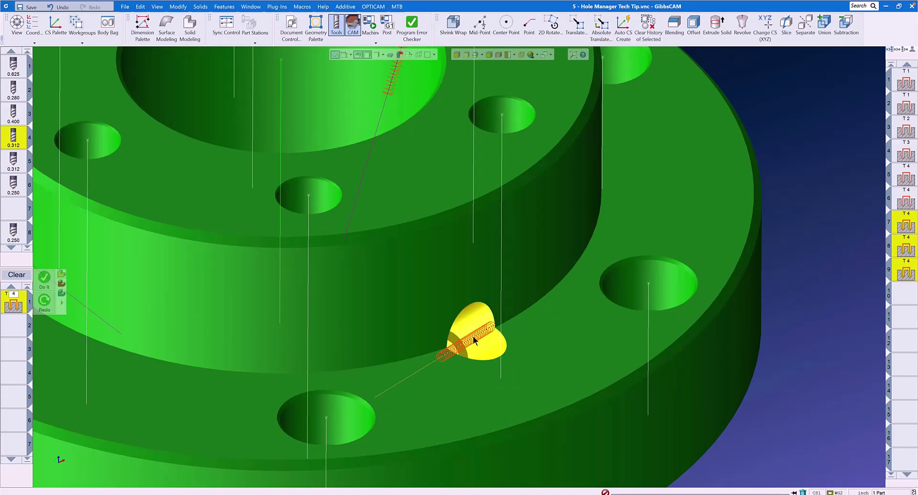
pyautogui.rightClick(473, 340)
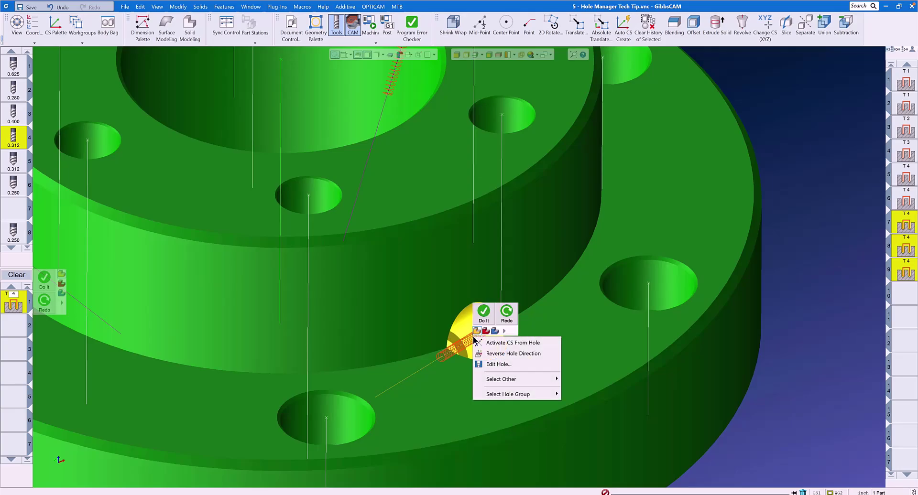
pyautogui.click(507, 342)
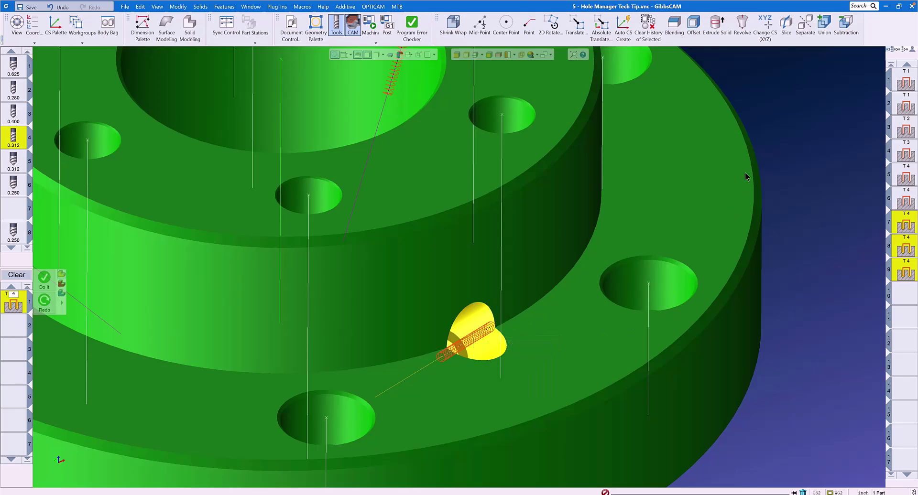
# Show the coordinate system list, view down the hole axis, then return to isometric.
pyautogui.click(34, 23)
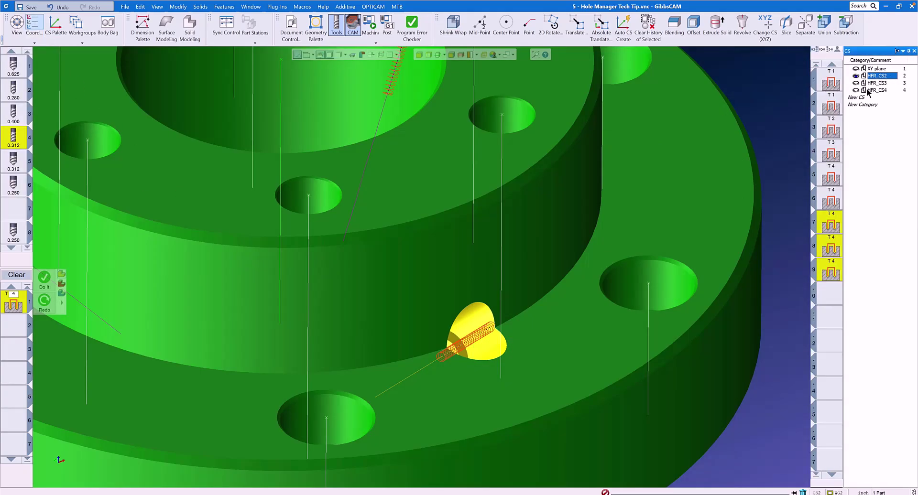
pyautogui.hotkey('ctrl', 't')
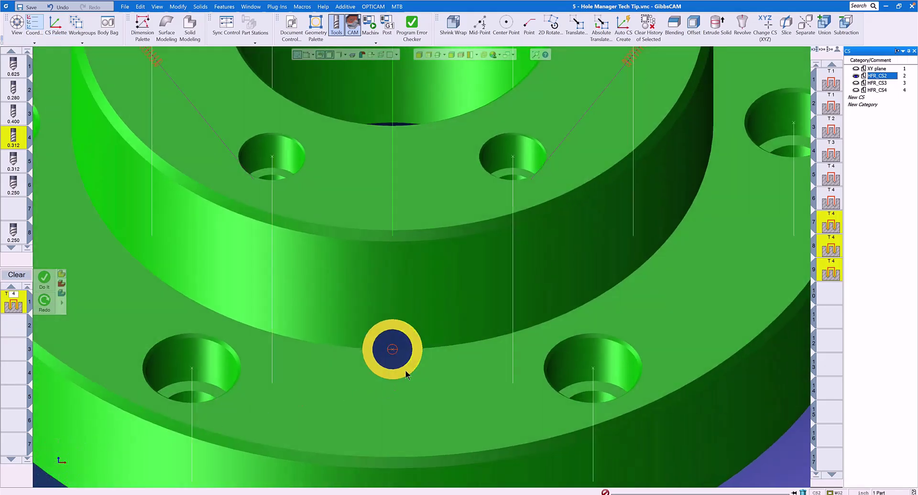
pyautogui.hotkey('ctrl', 'i')
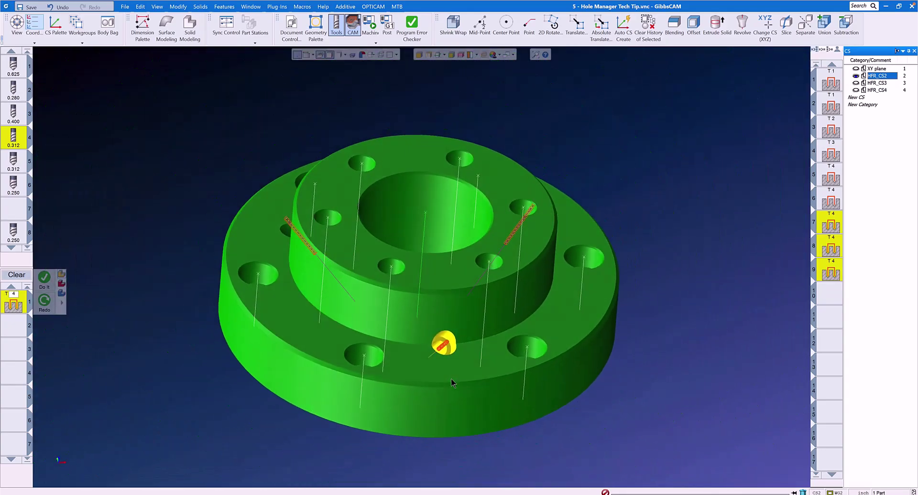